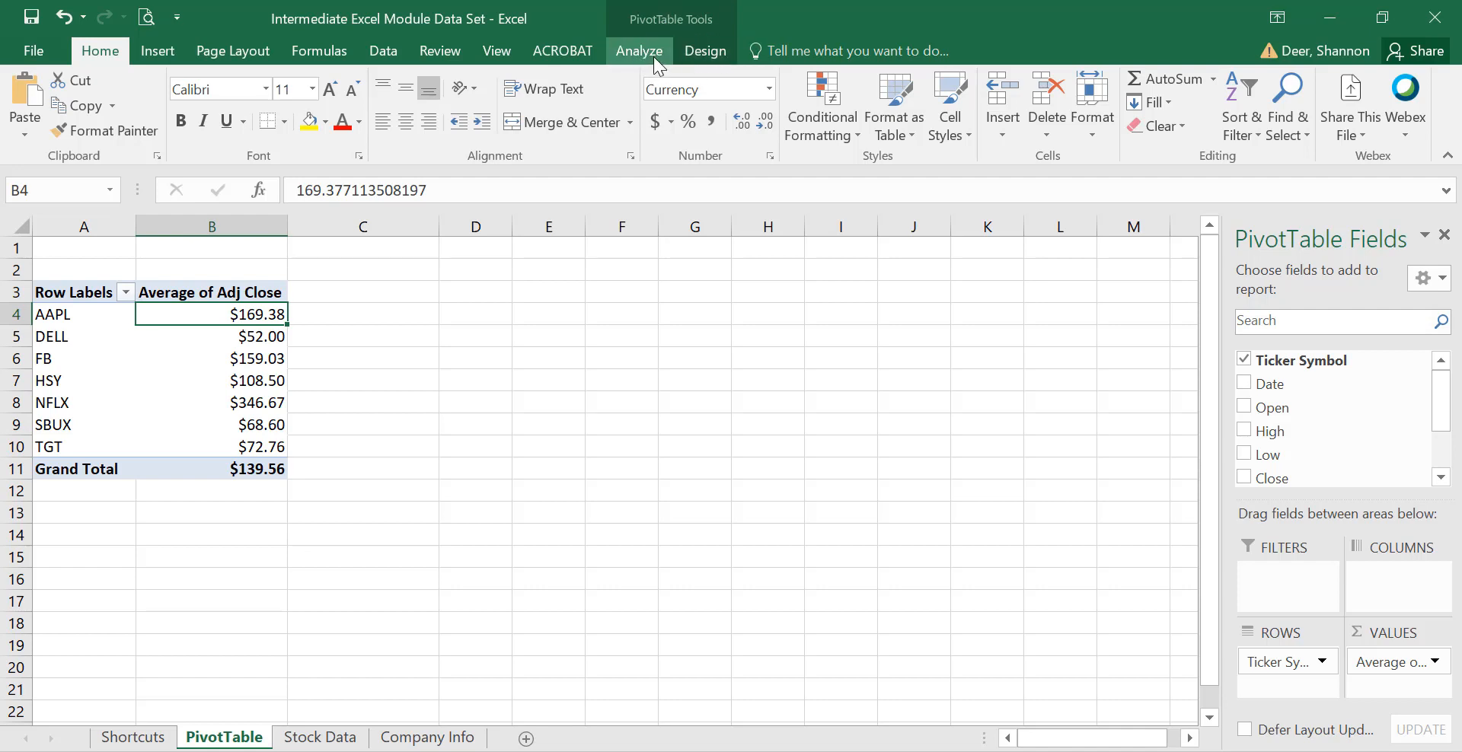
Refresh the PivotTable so it picks up the new Company Name and Risk Level fields.
click(201, 383)
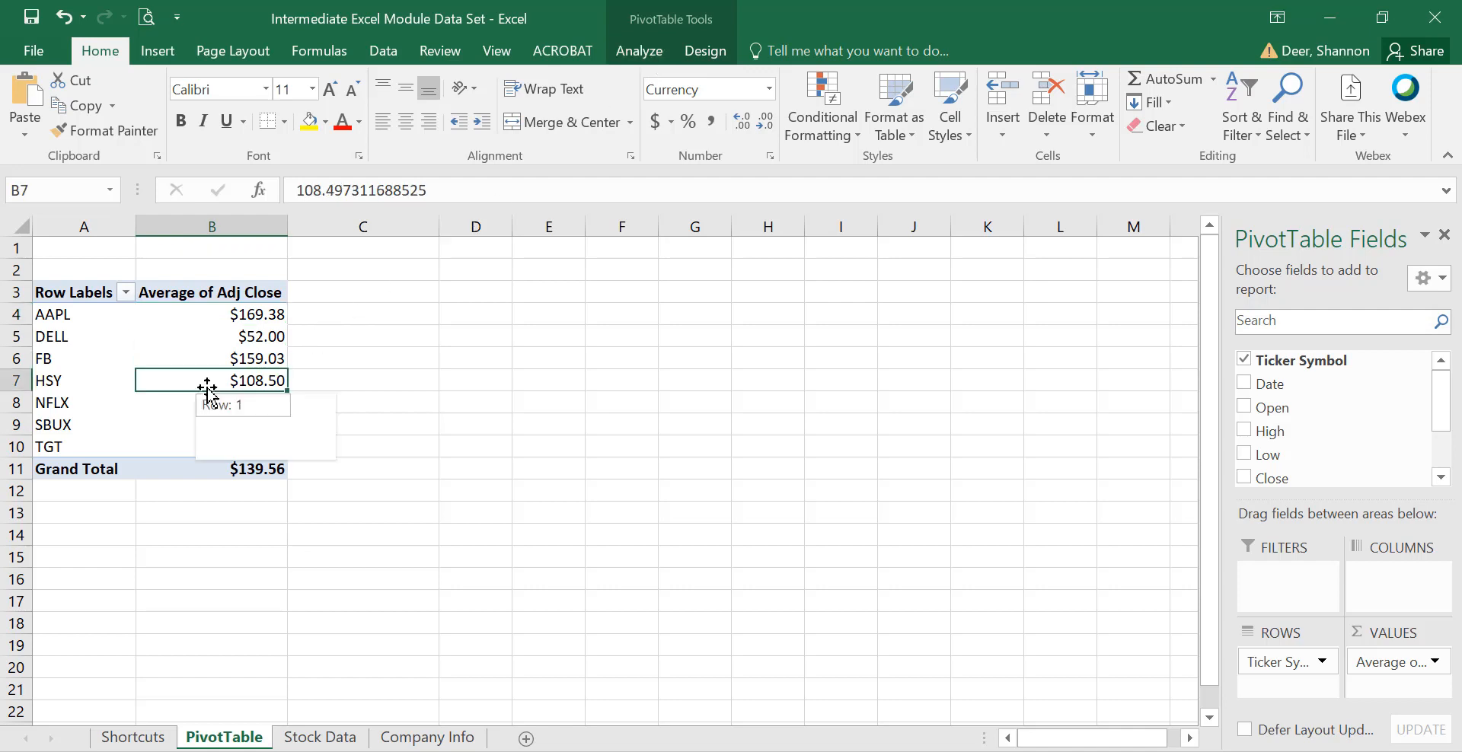
click(705, 378)
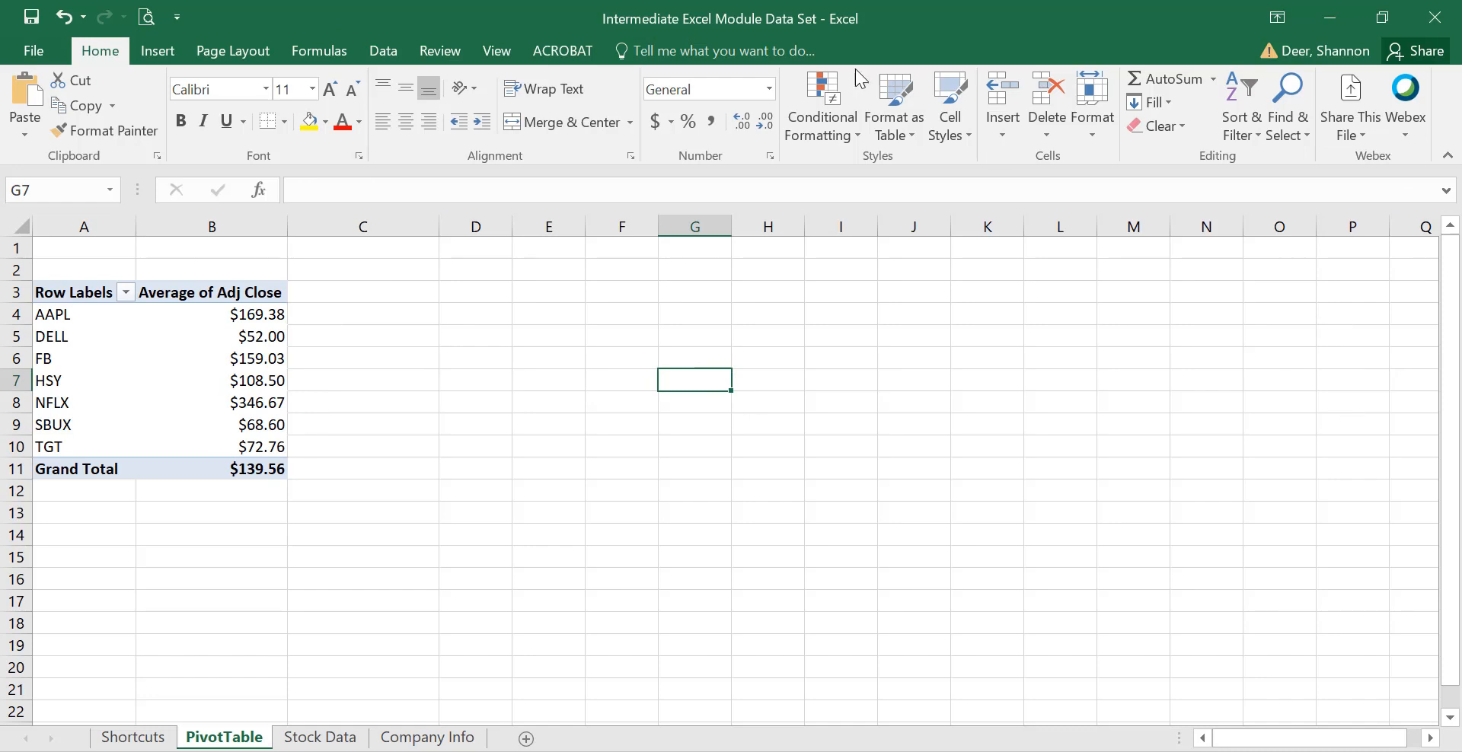
click(184, 365)
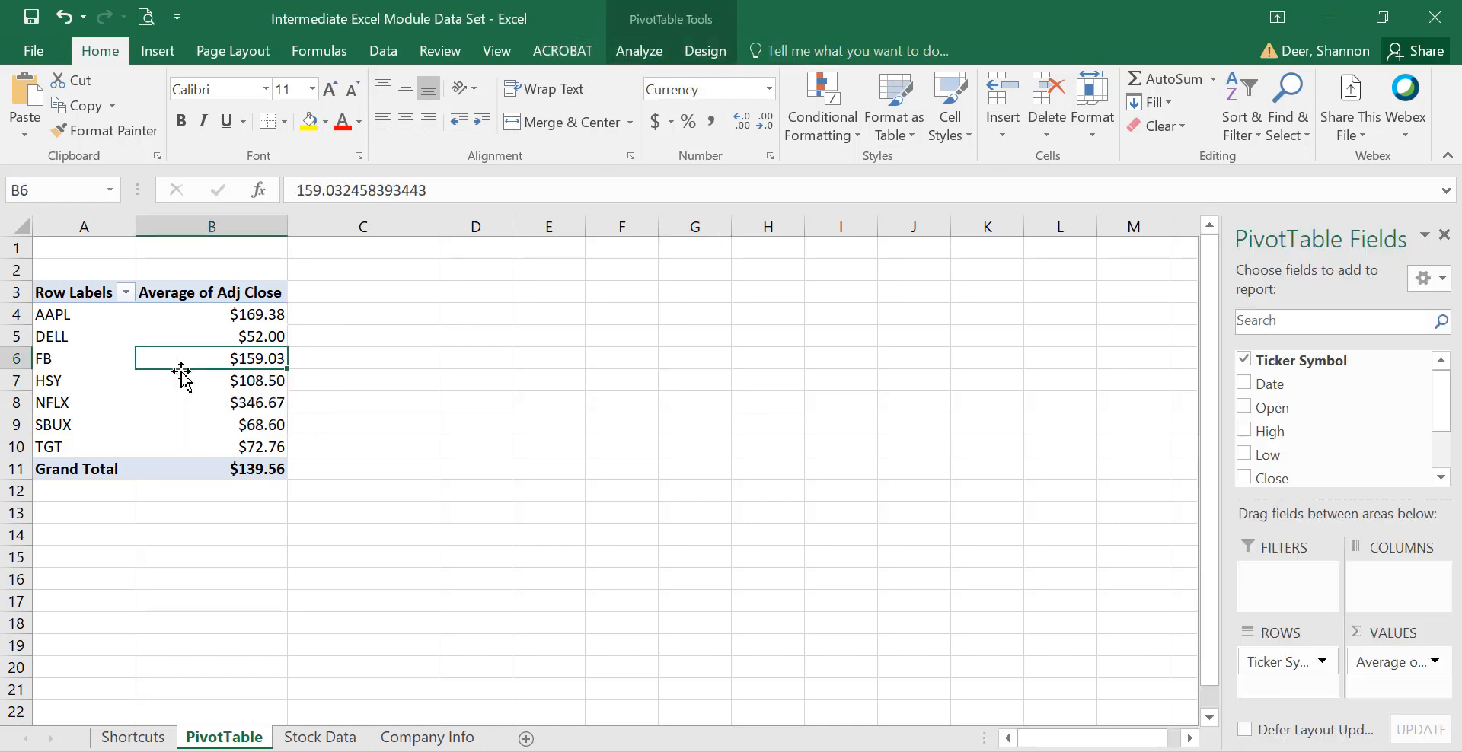
click(643, 50)
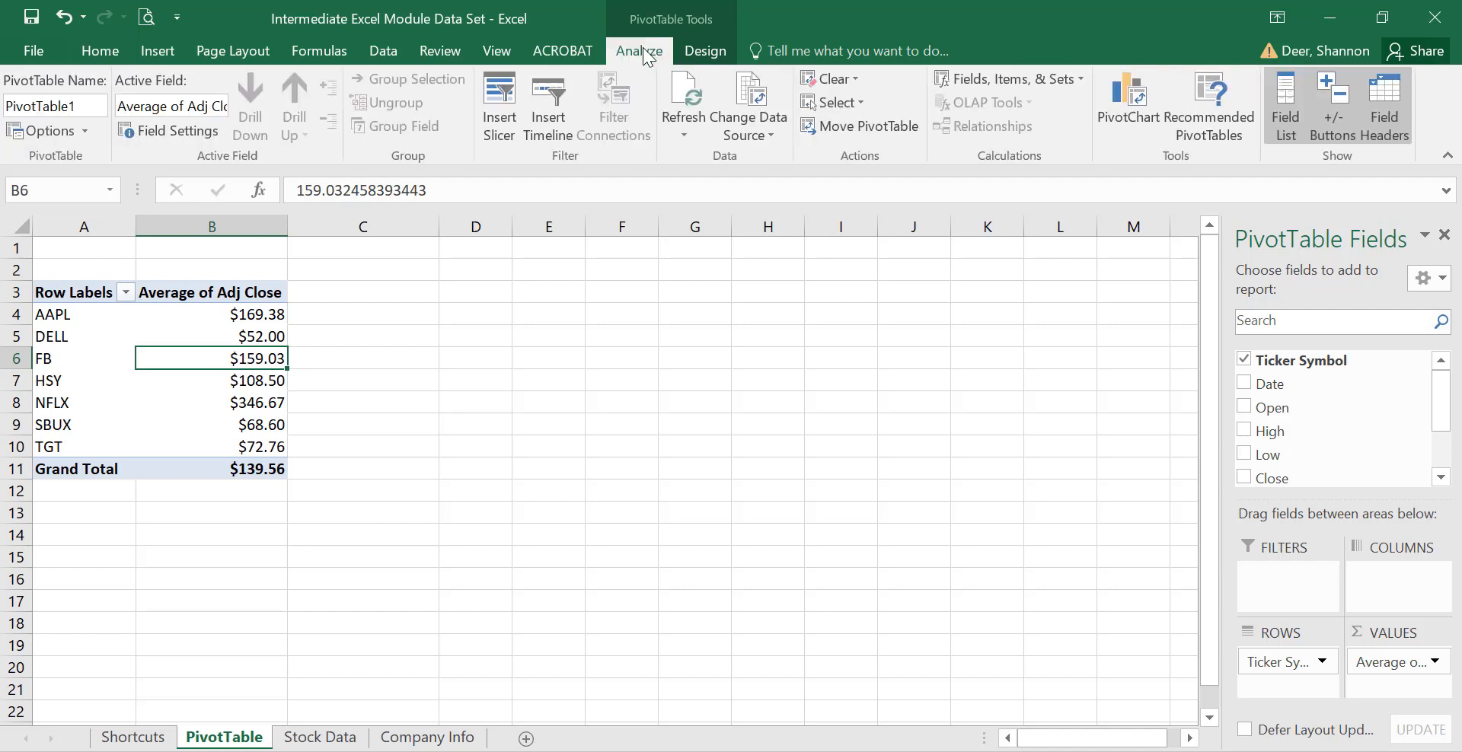
click(692, 88)
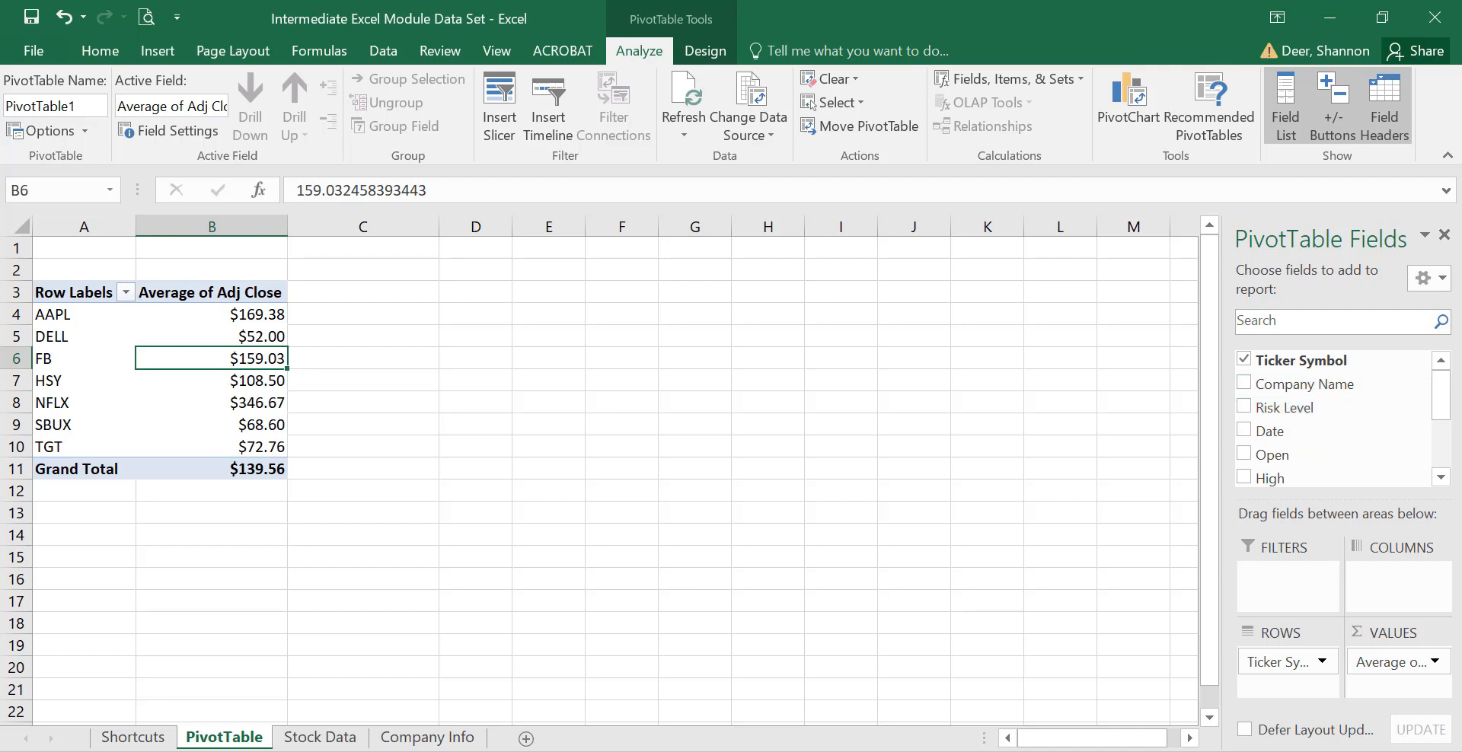
Inspect the Stock Data sheet and the PivotTable's source range, cancelling without changing it.
click(316, 738)
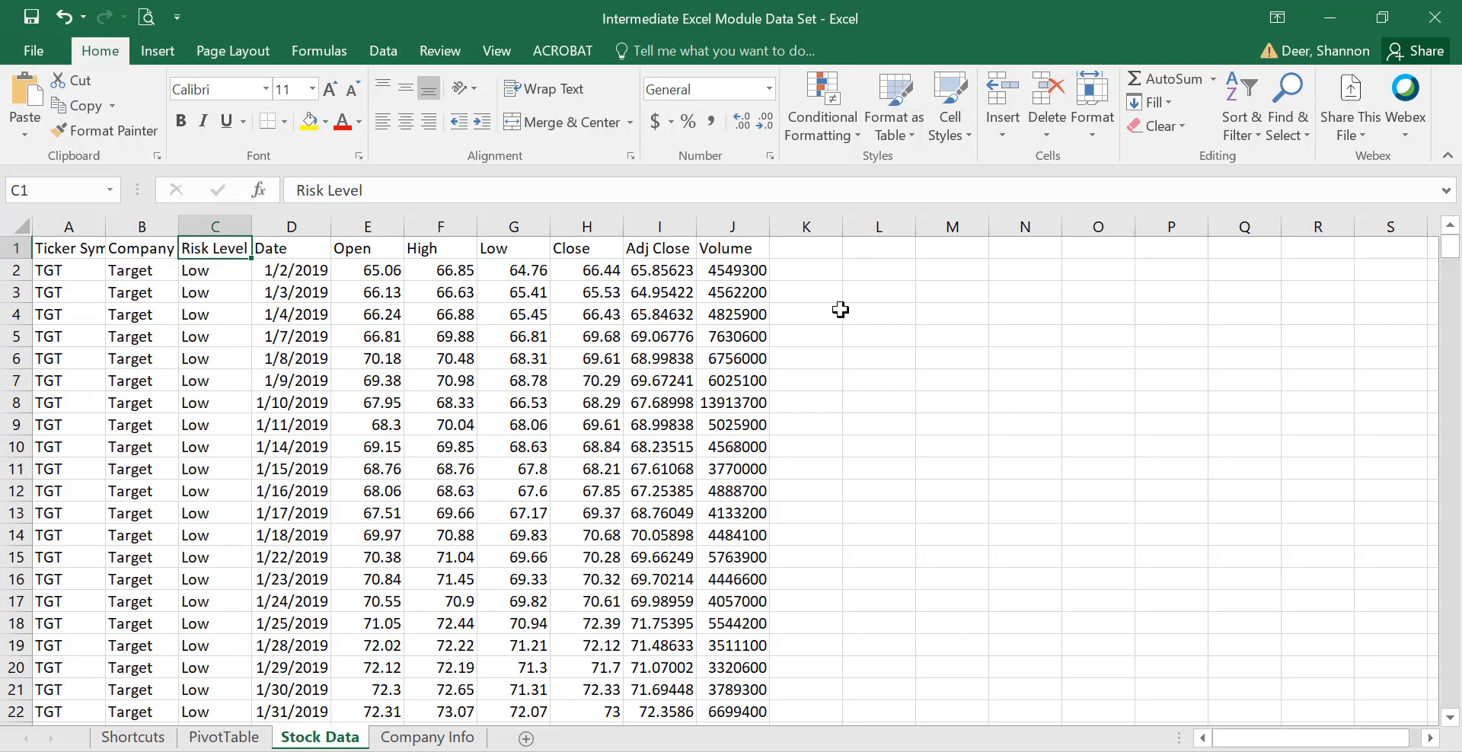
click(798, 253)
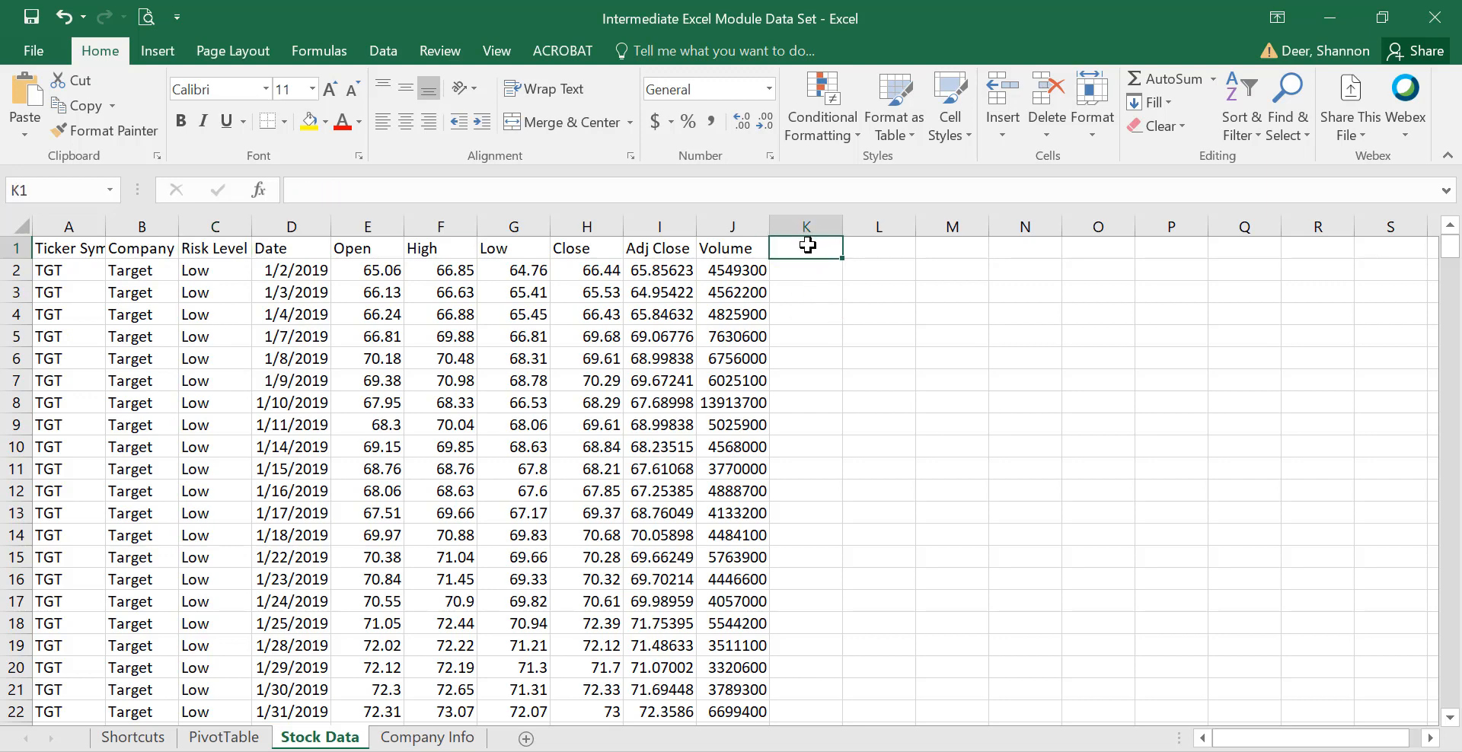
click(223, 737)
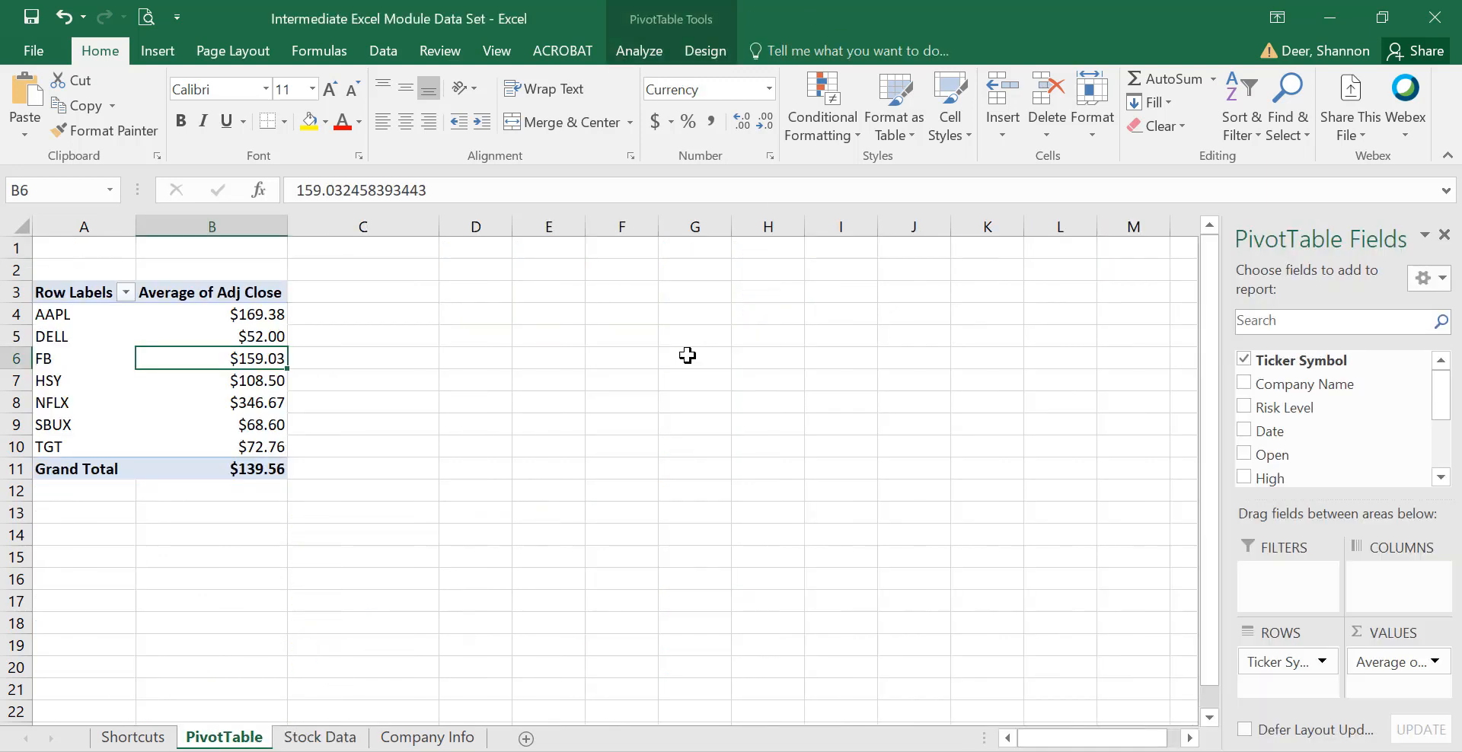
click(623, 49)
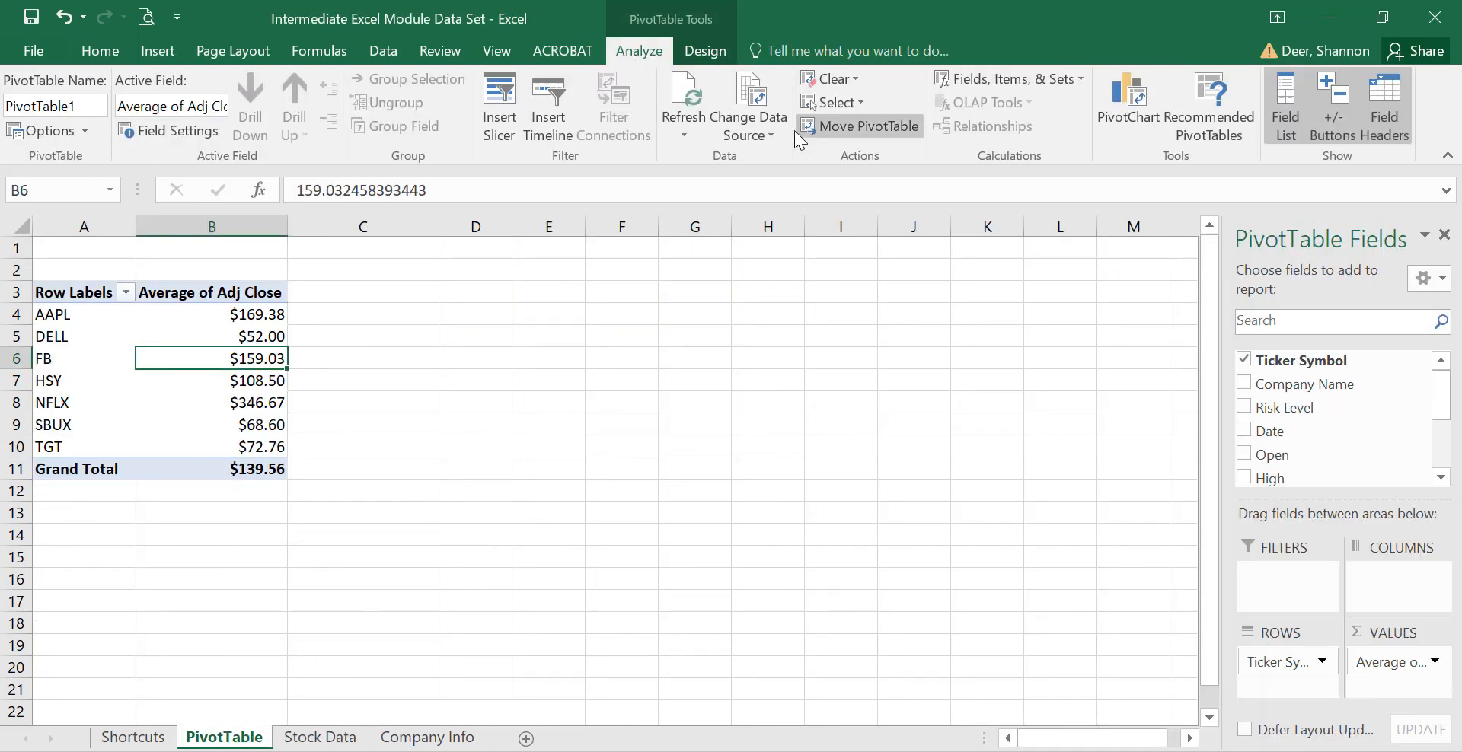
click(760, 128)
click(760, 168)
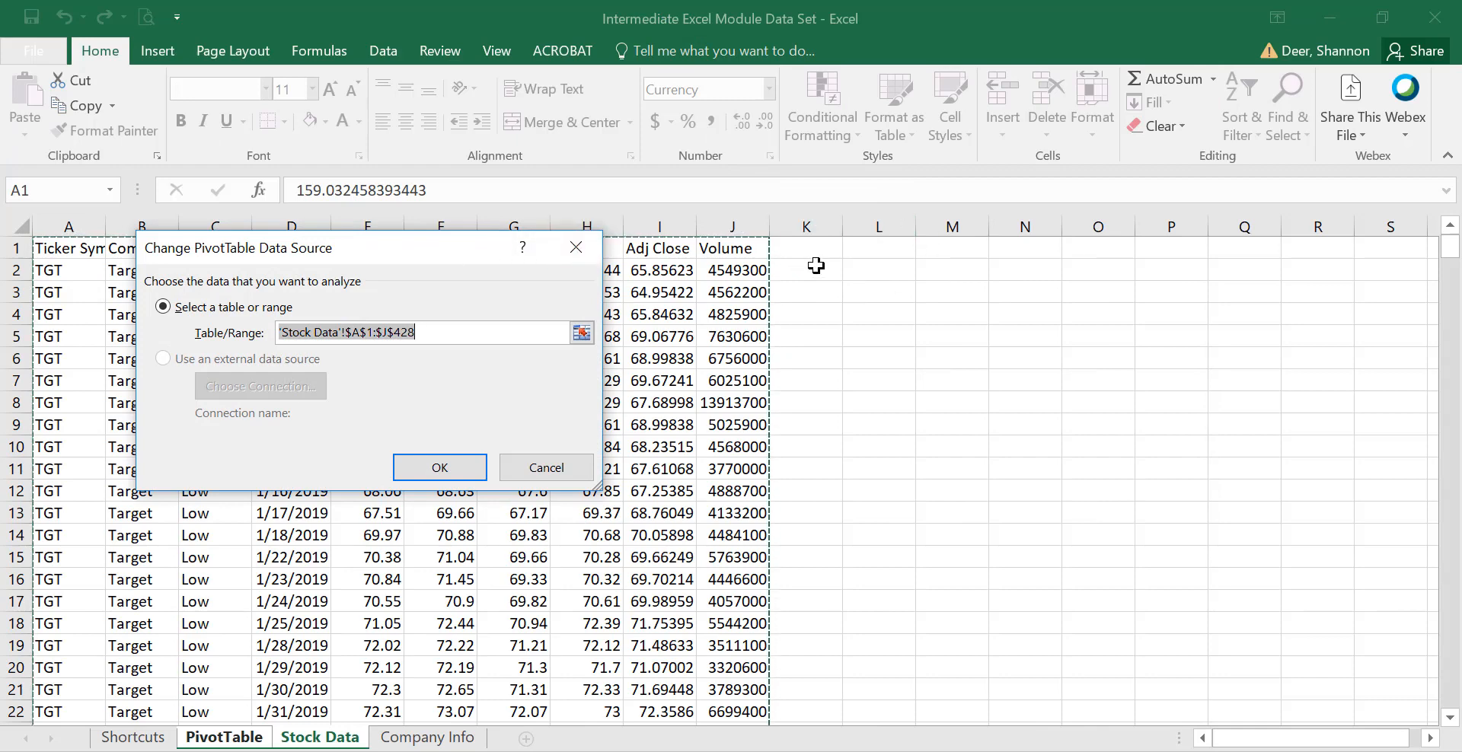
click(526, 465)
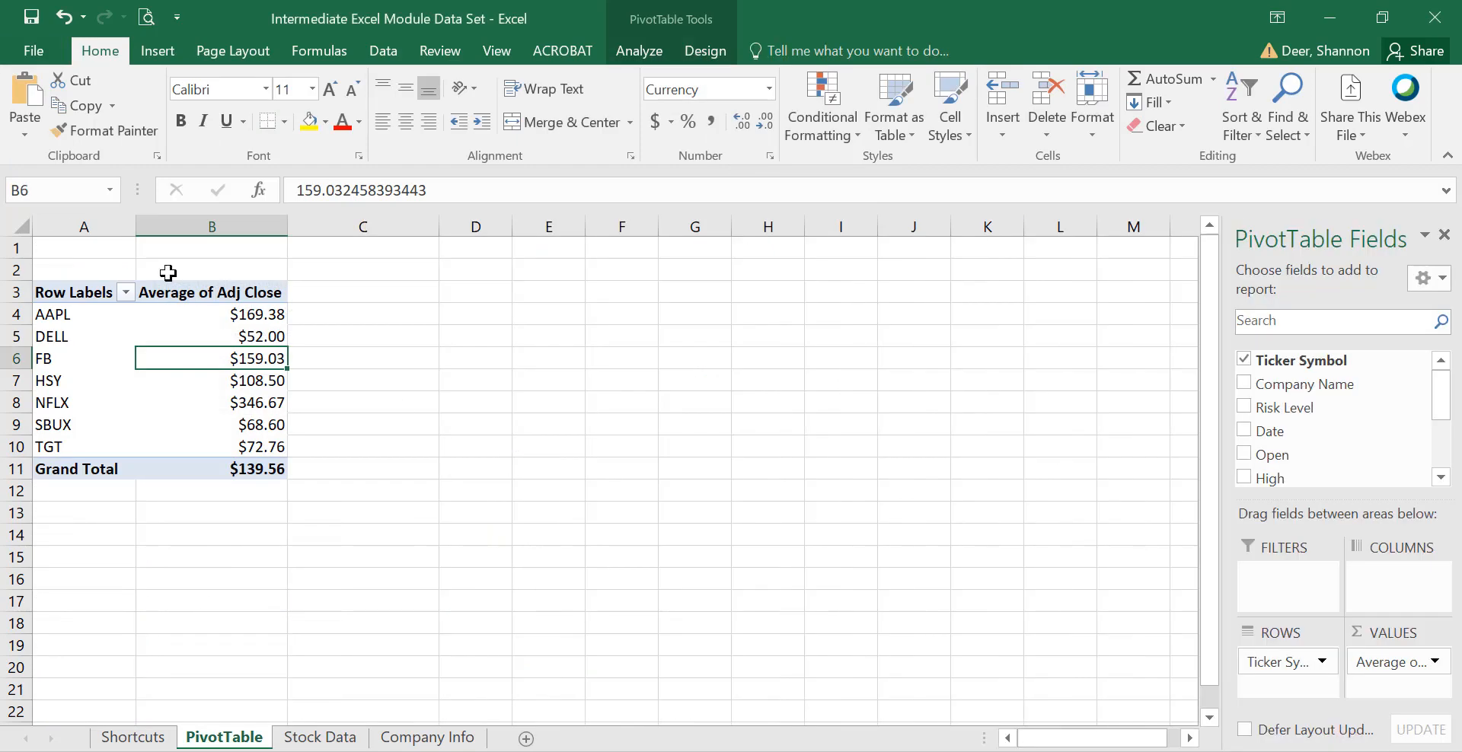
click(320, 737)
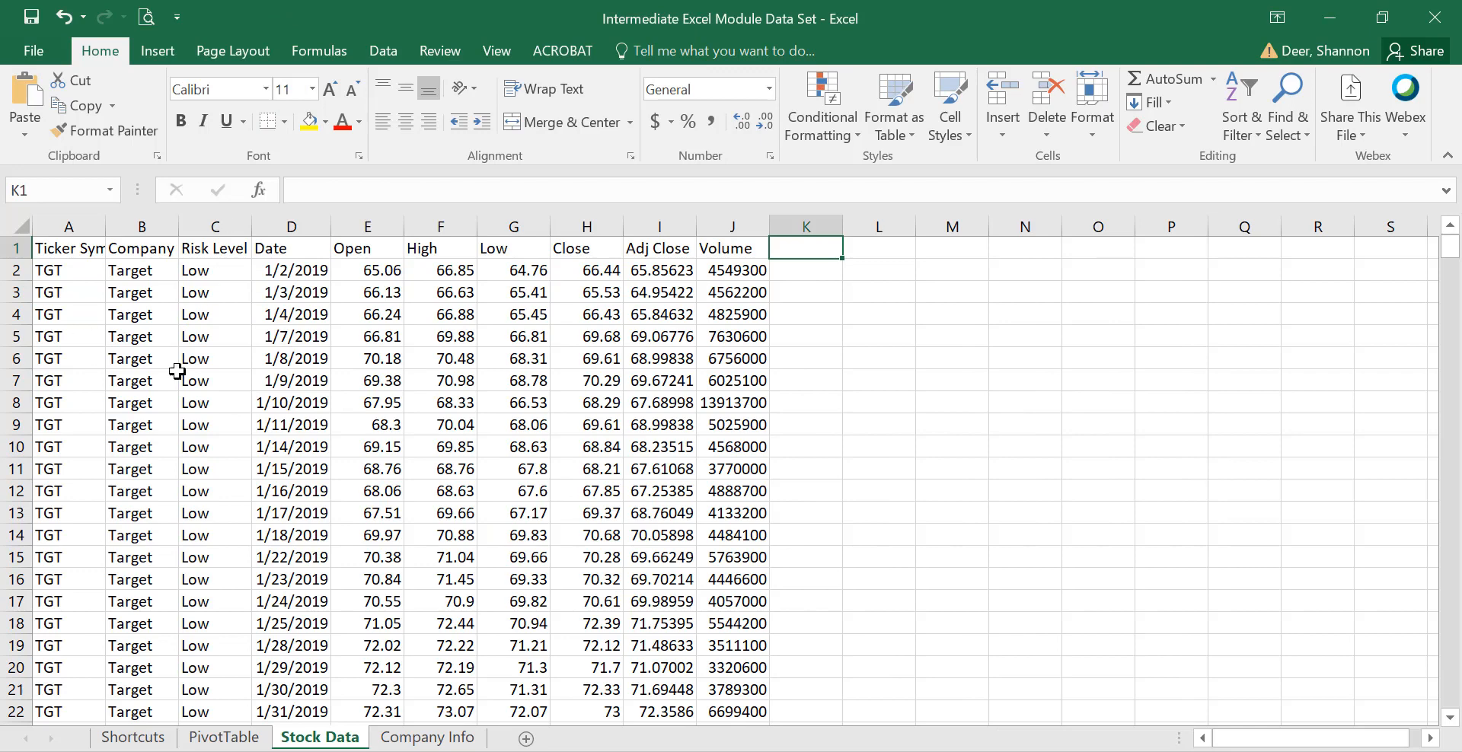
click(224, 737)
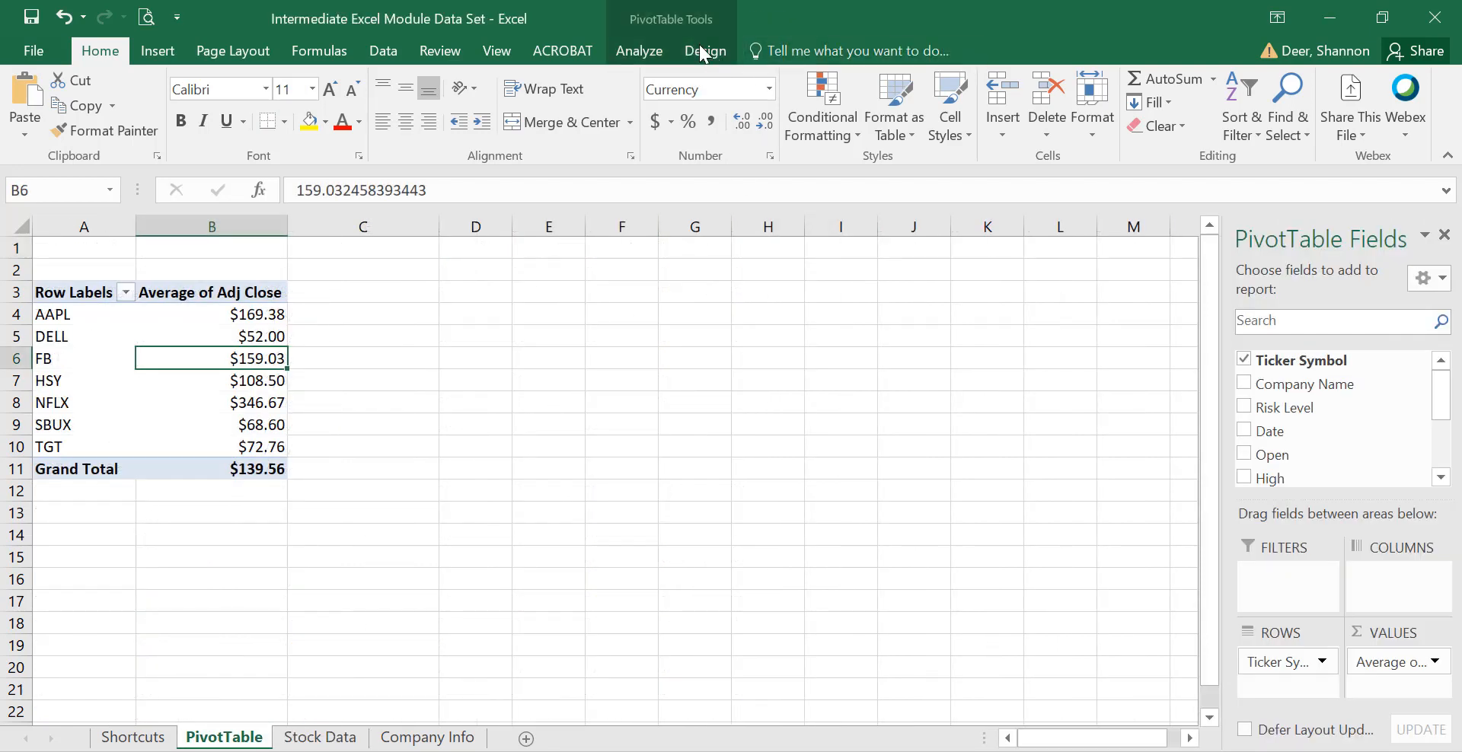
Replace Ticker Symbol with Company Name as the PivotTable row labels.
click(660, 44)
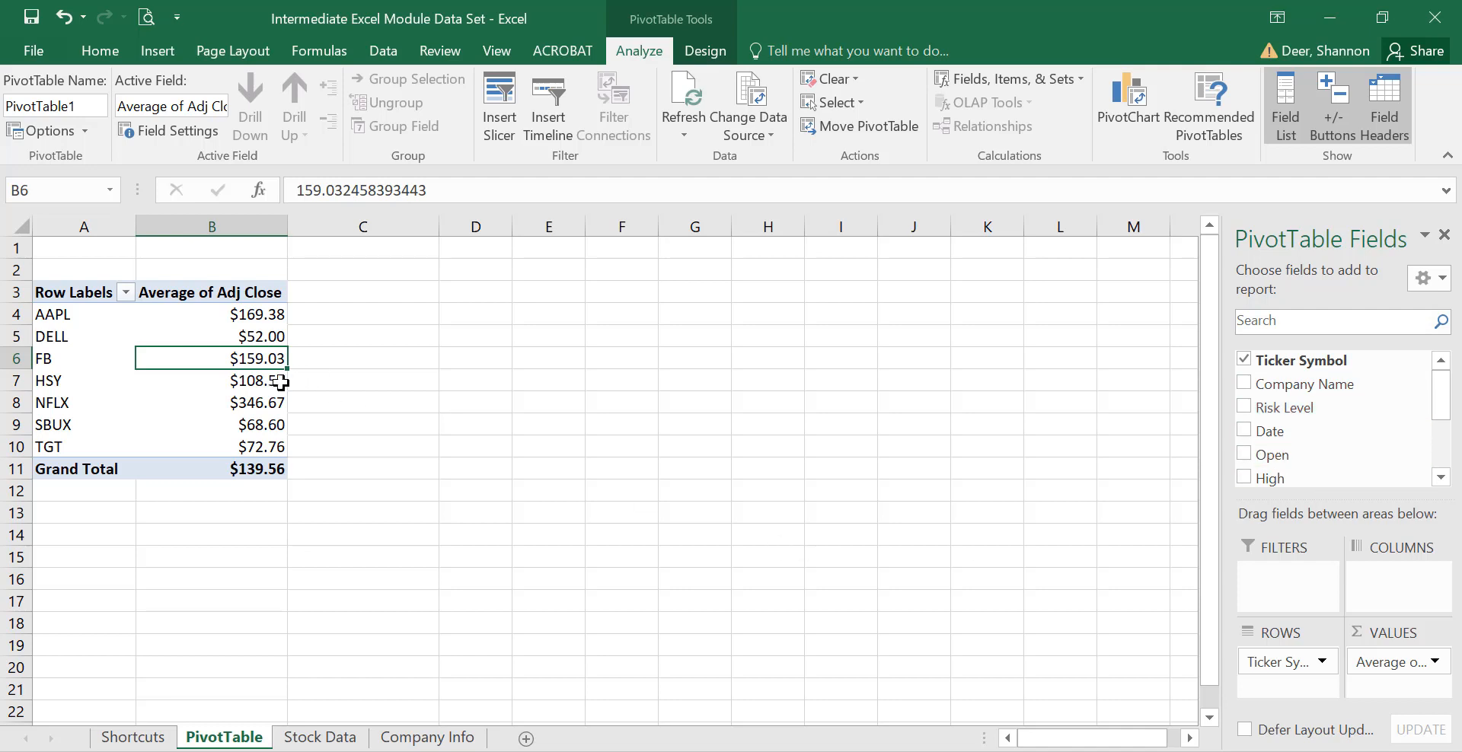
drag(1344, 388, 1285, 364)
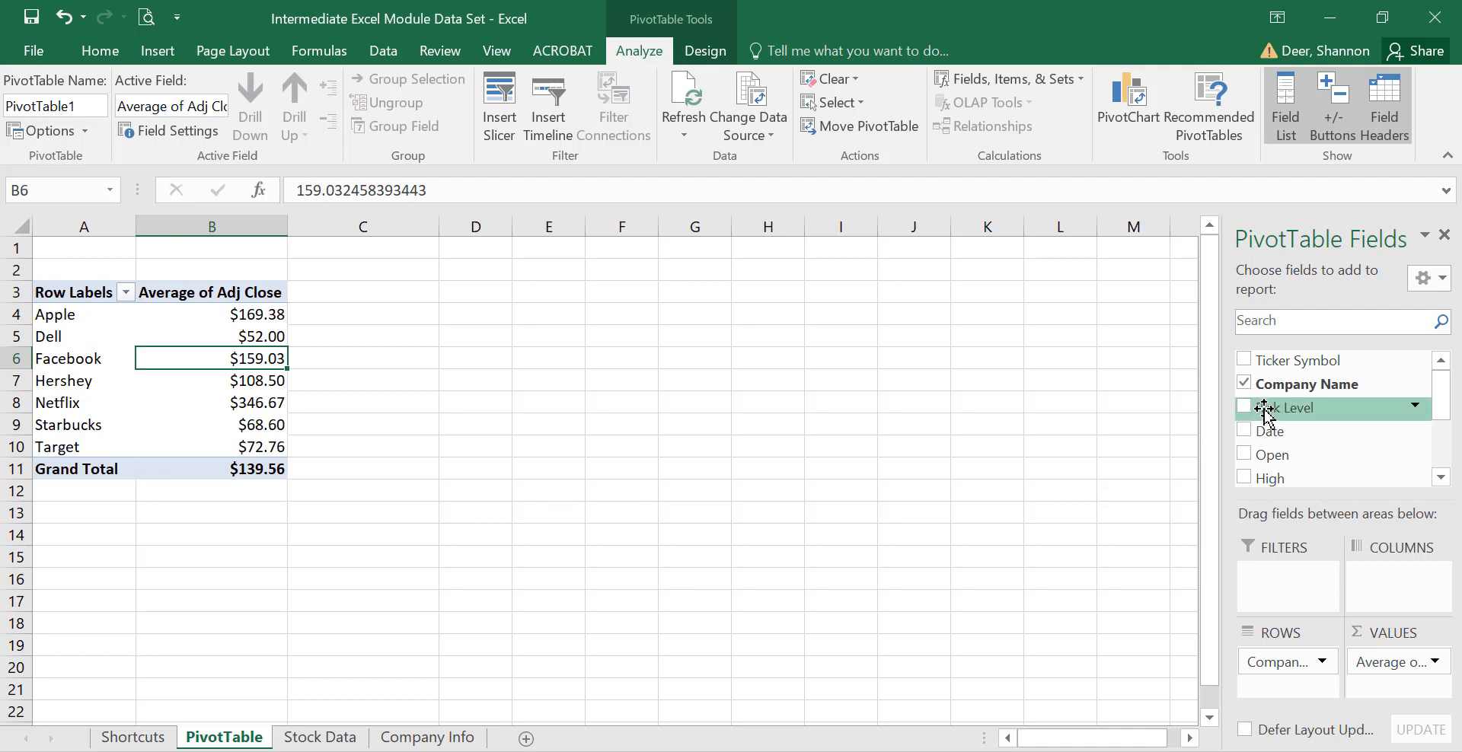
Place Risk Level above Company Name in ROWS, grouping companies under High, Low and Medium.
drag(1264, 411, 1272, 651)
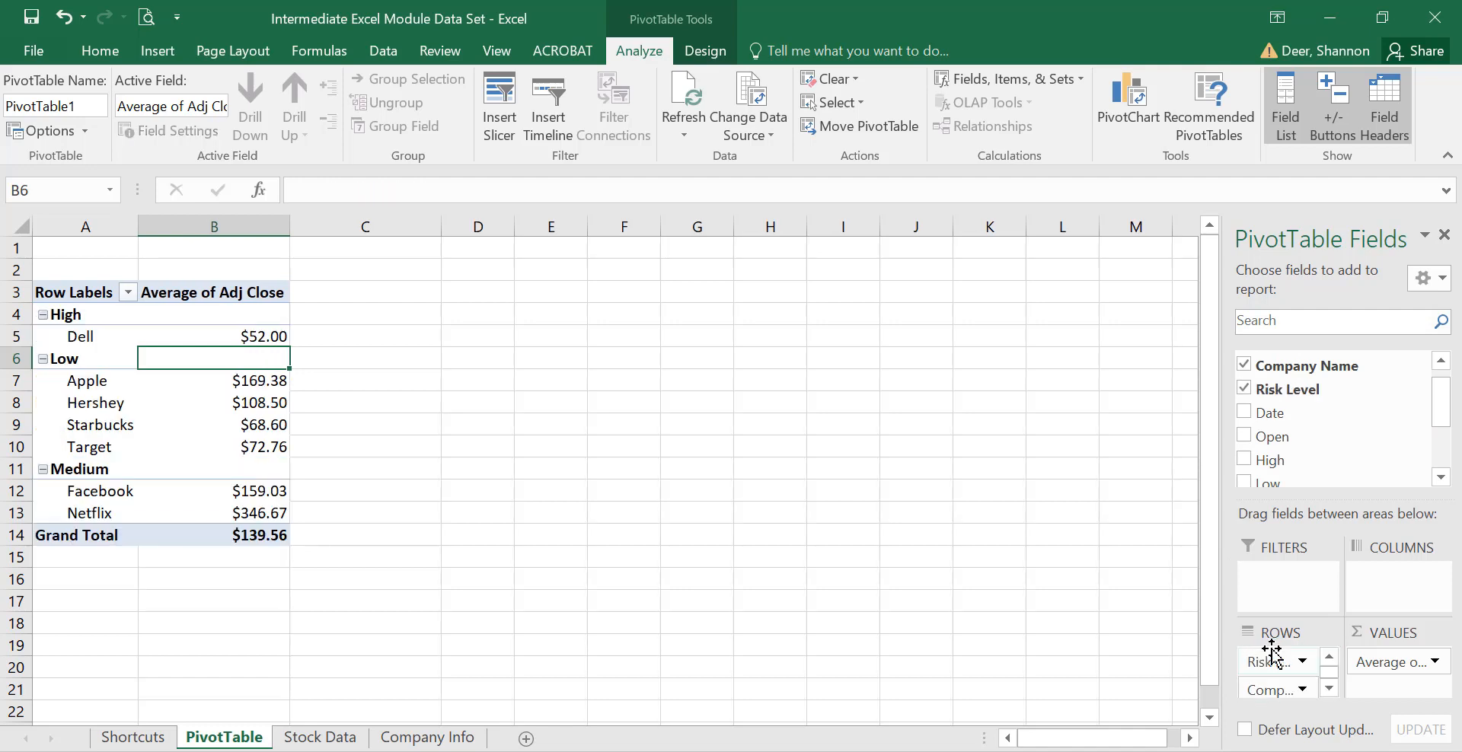
click(1331, 690)
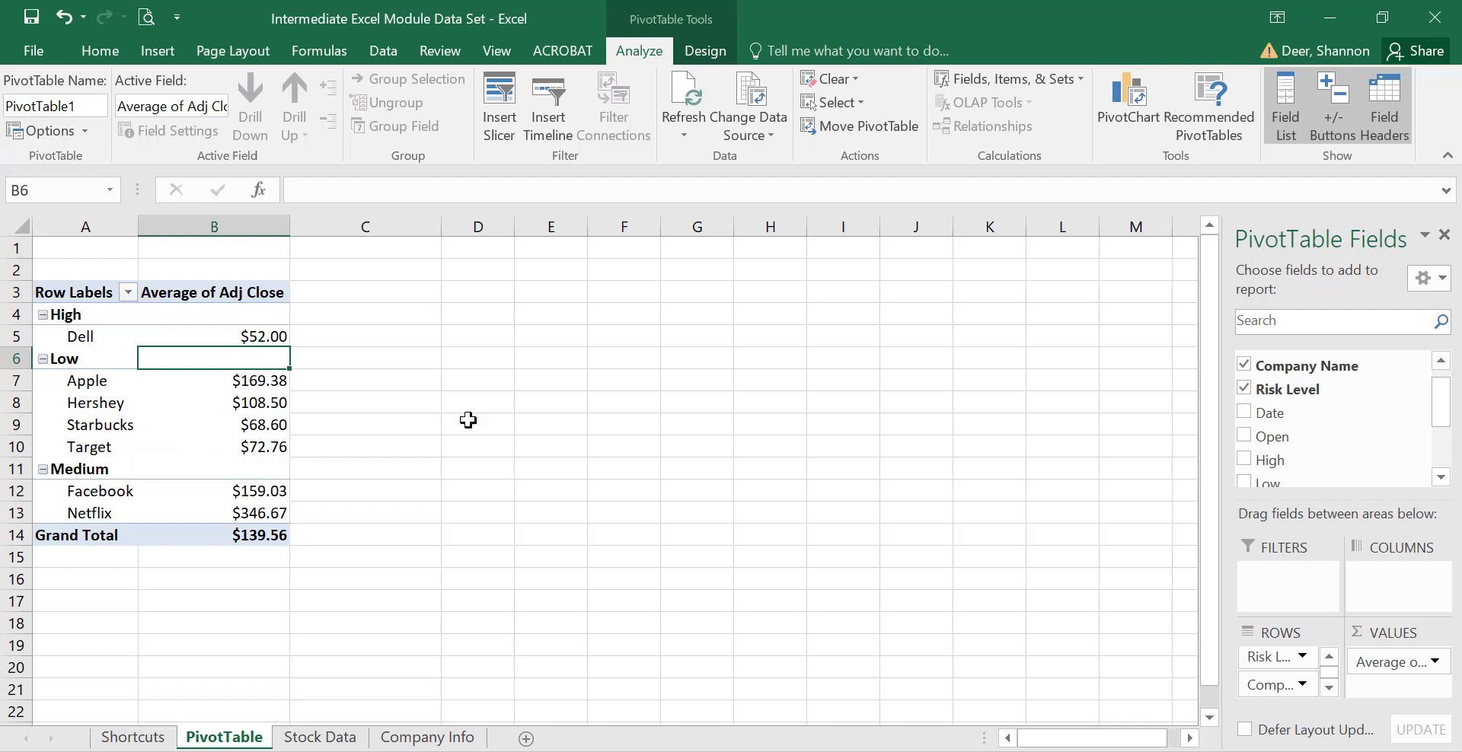
drag(1266, 664, 1273, 693)
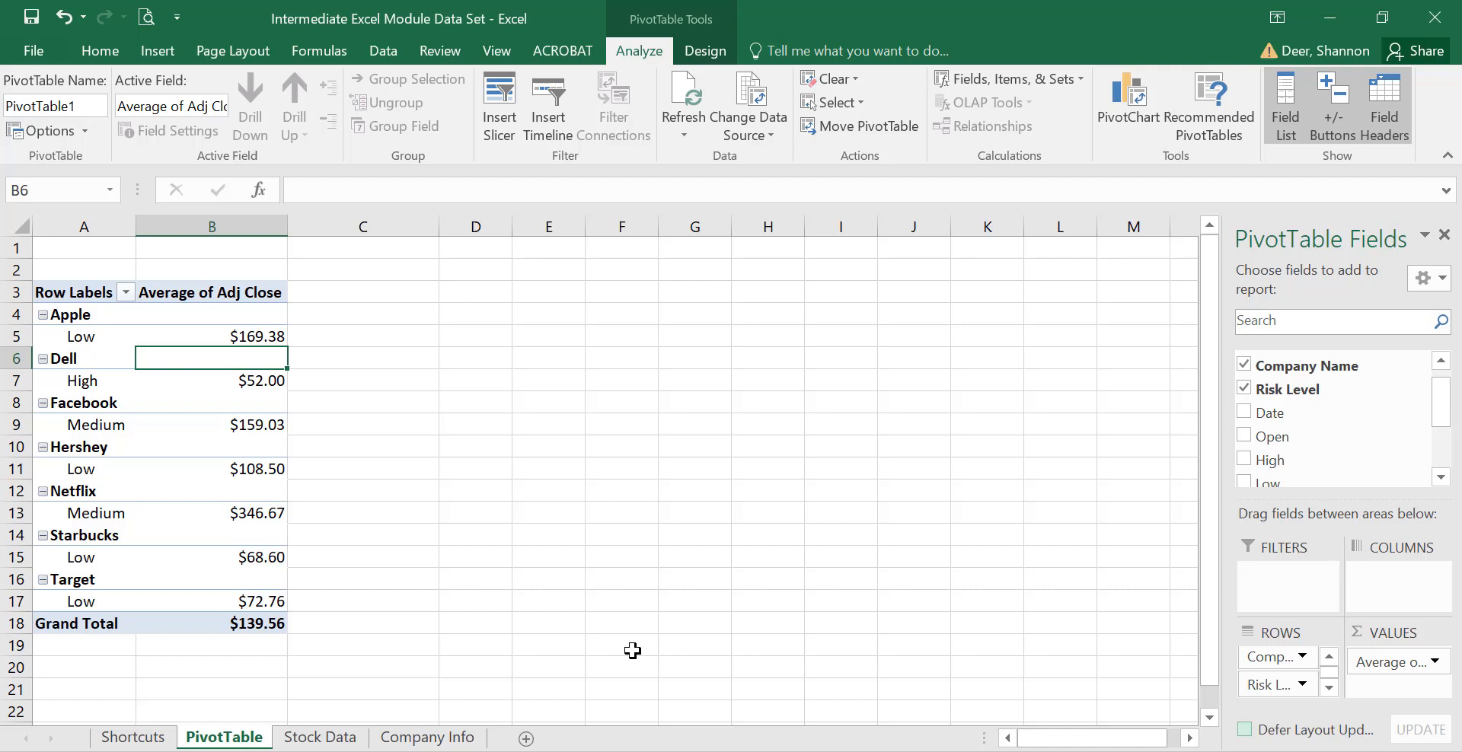
drag(1268, 685, 1257, 663)
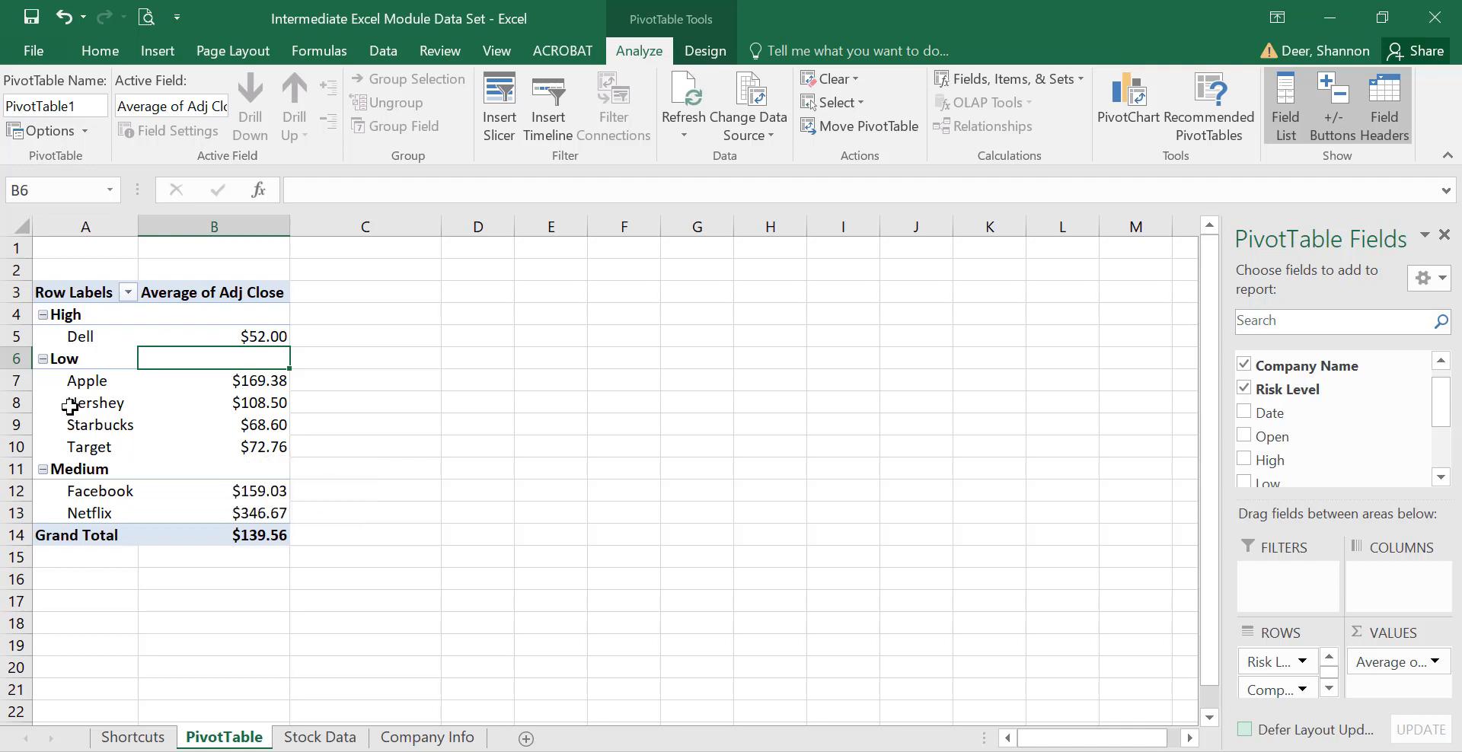
Move the High risk group to the end, after Low and Medium.
right_click(98, 355)
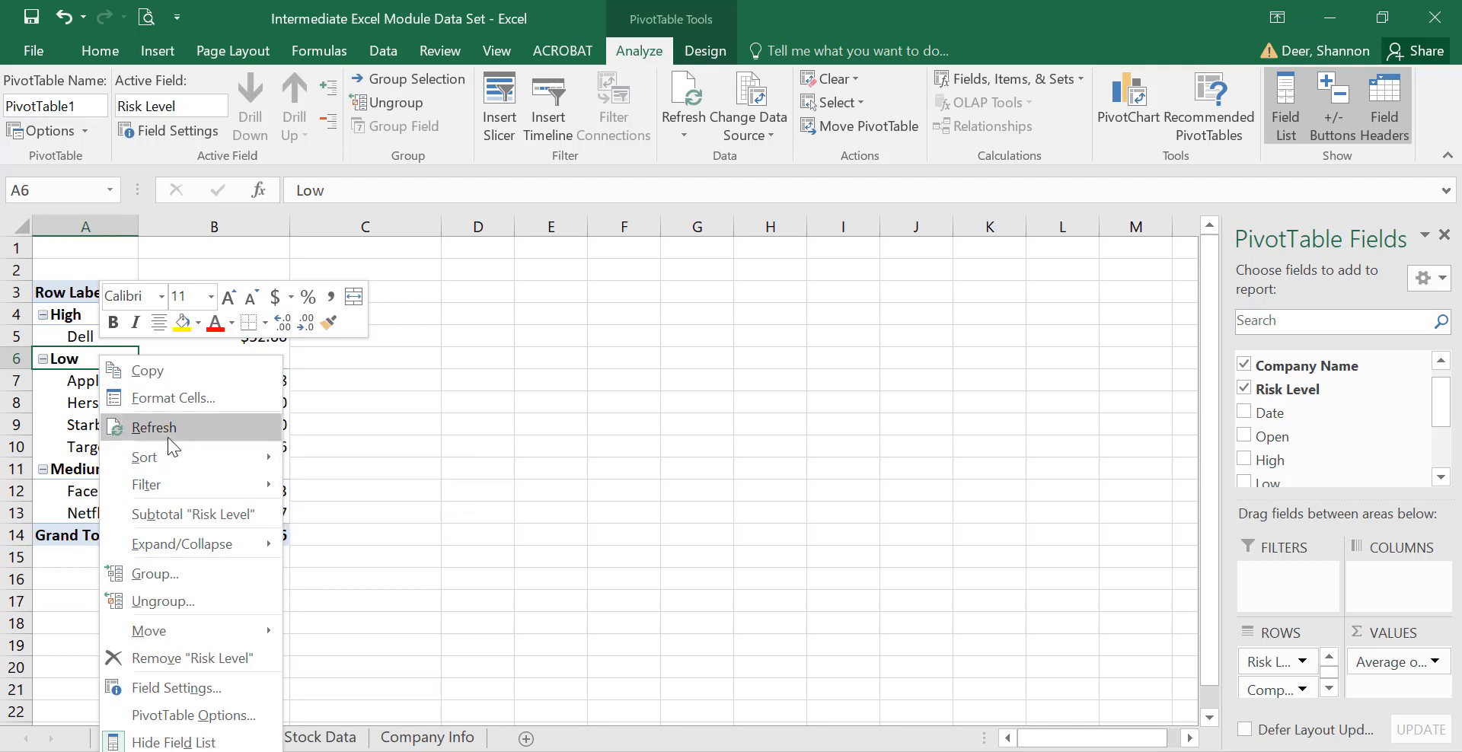
click(51, 317)
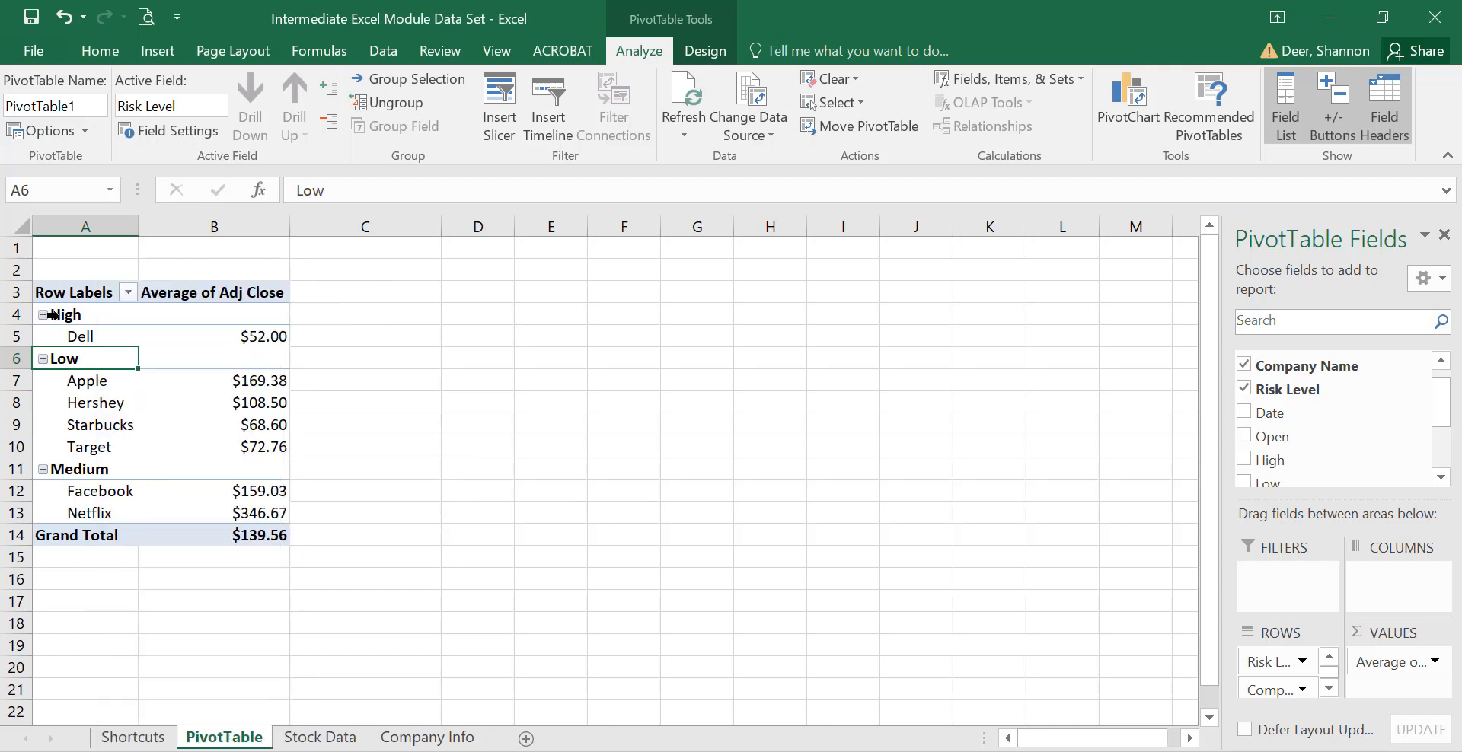
click(61, 315)
click(61, 315)
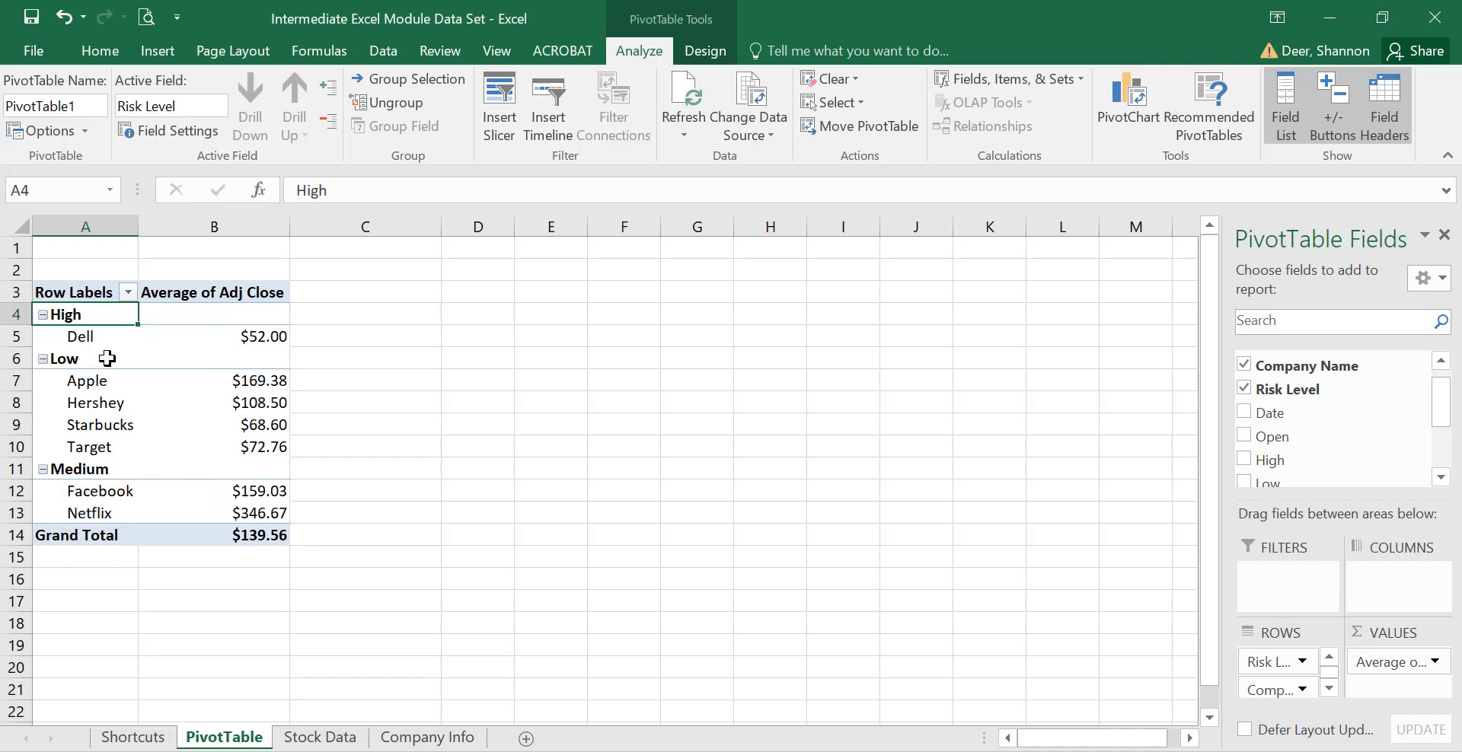
right_click(97, 320)
mouse_move(161, 588)
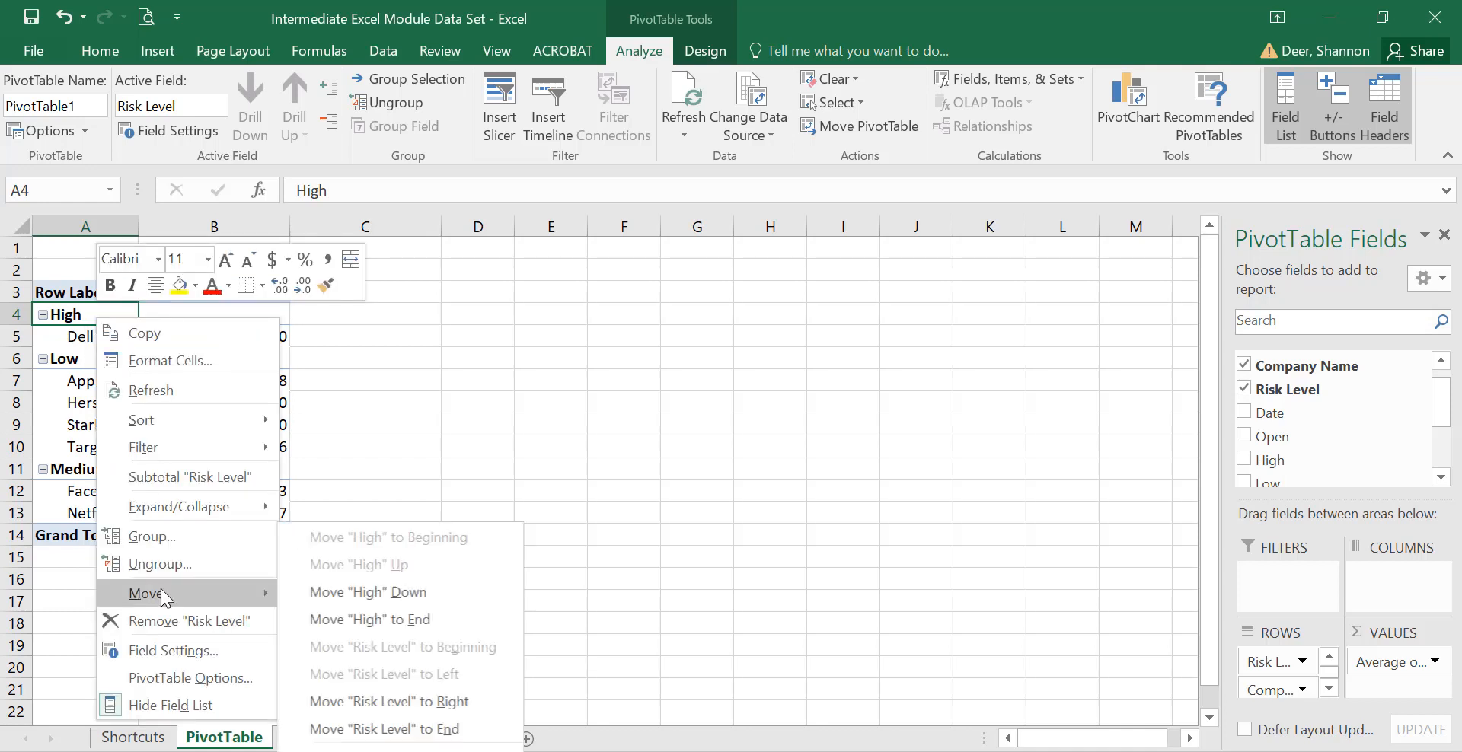
click(387, 619)
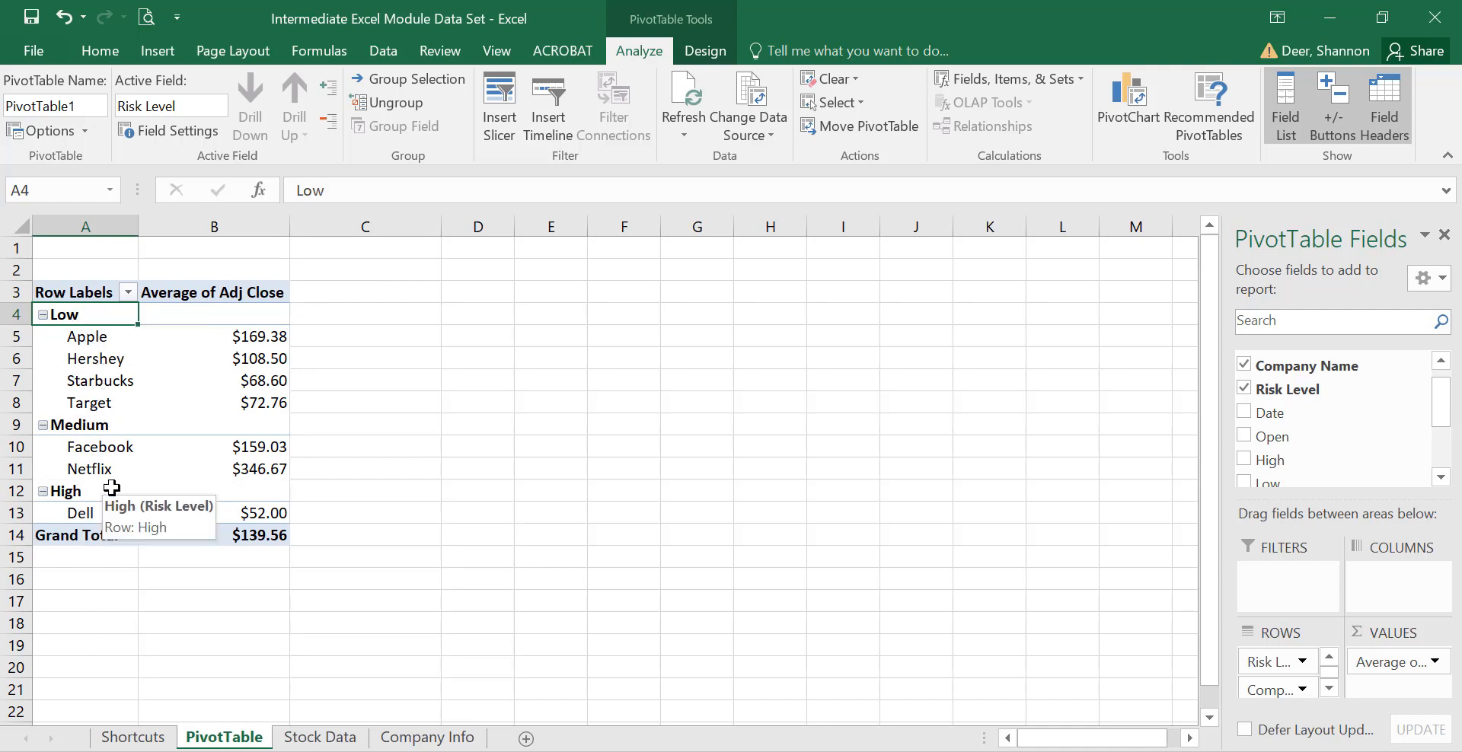
Sort the company names A to Z within each risk group.
click(106, 344)
right_click(105, 344)
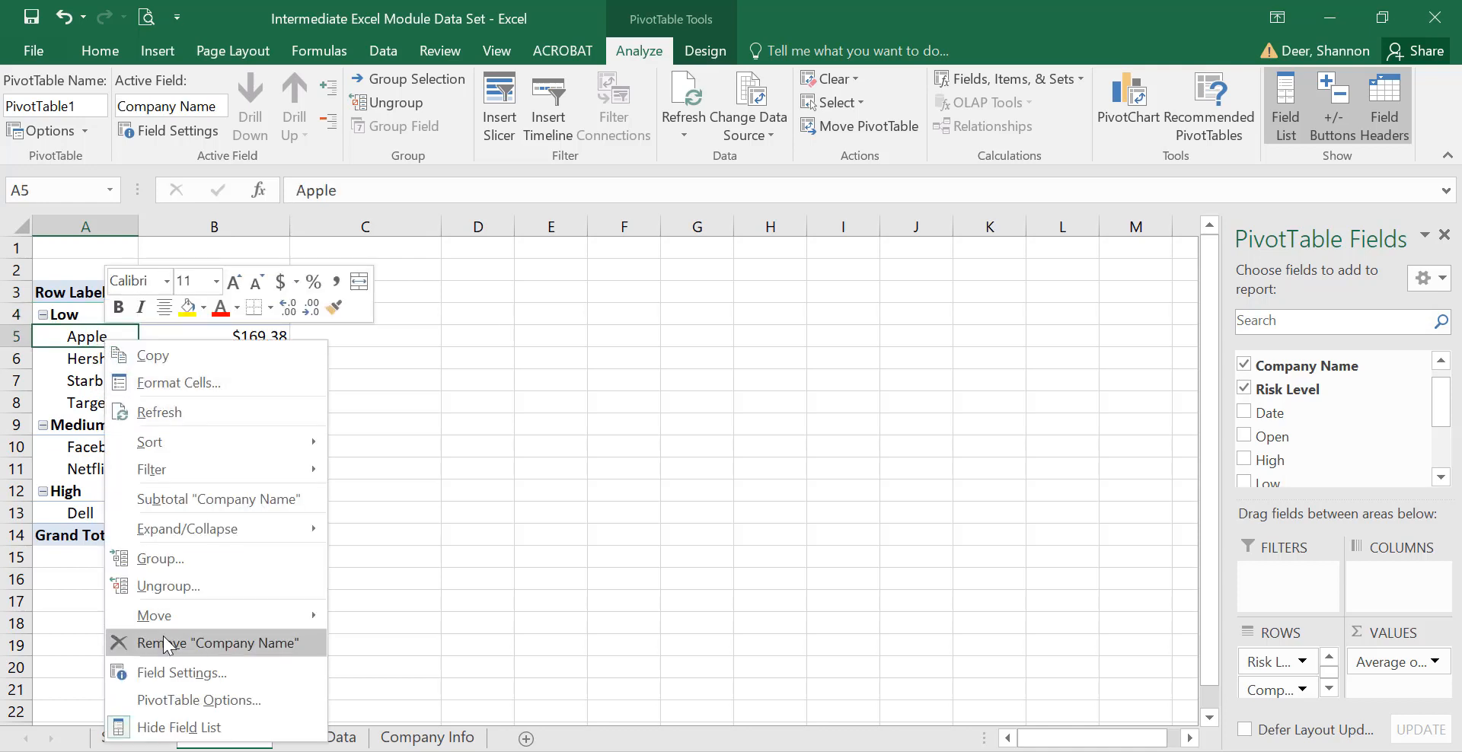
mouse_move(192, 447)
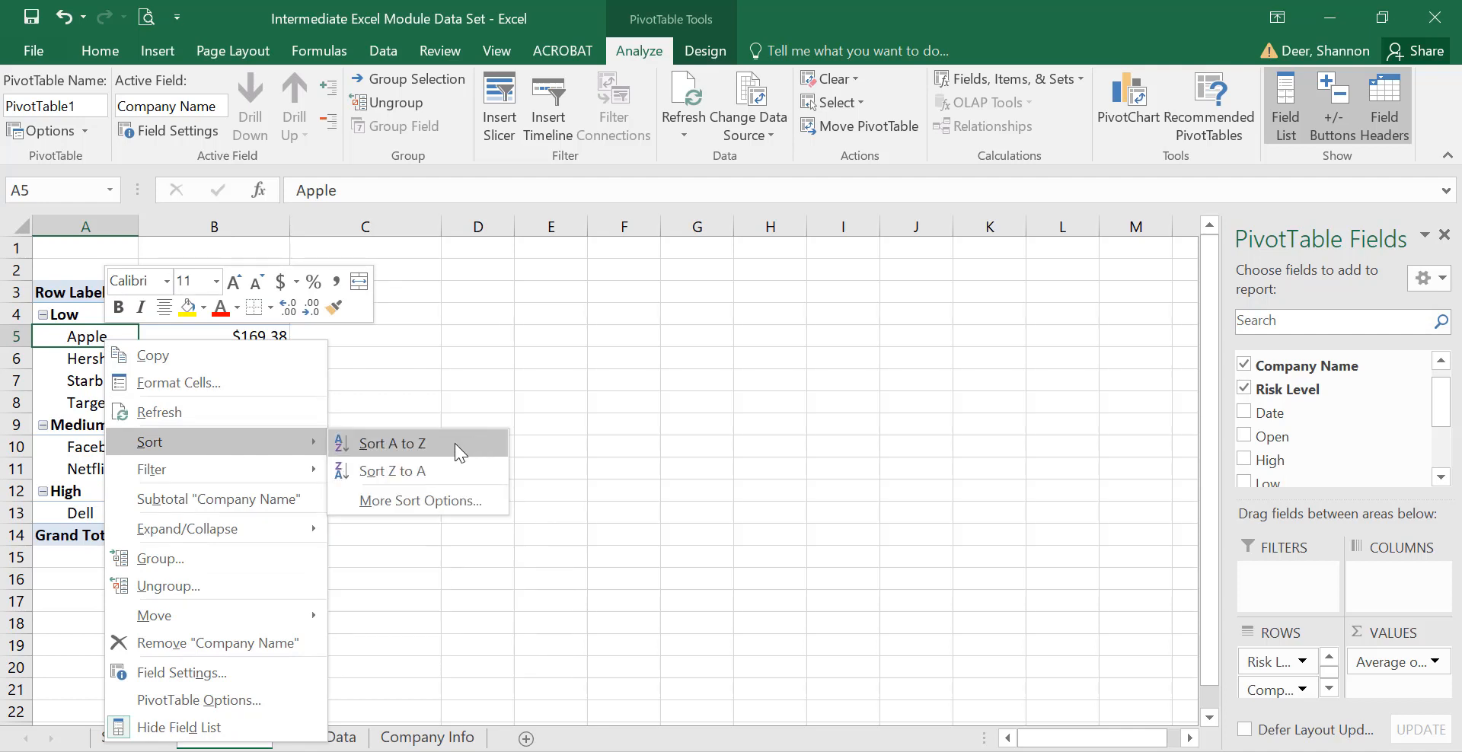
click(282, 335)
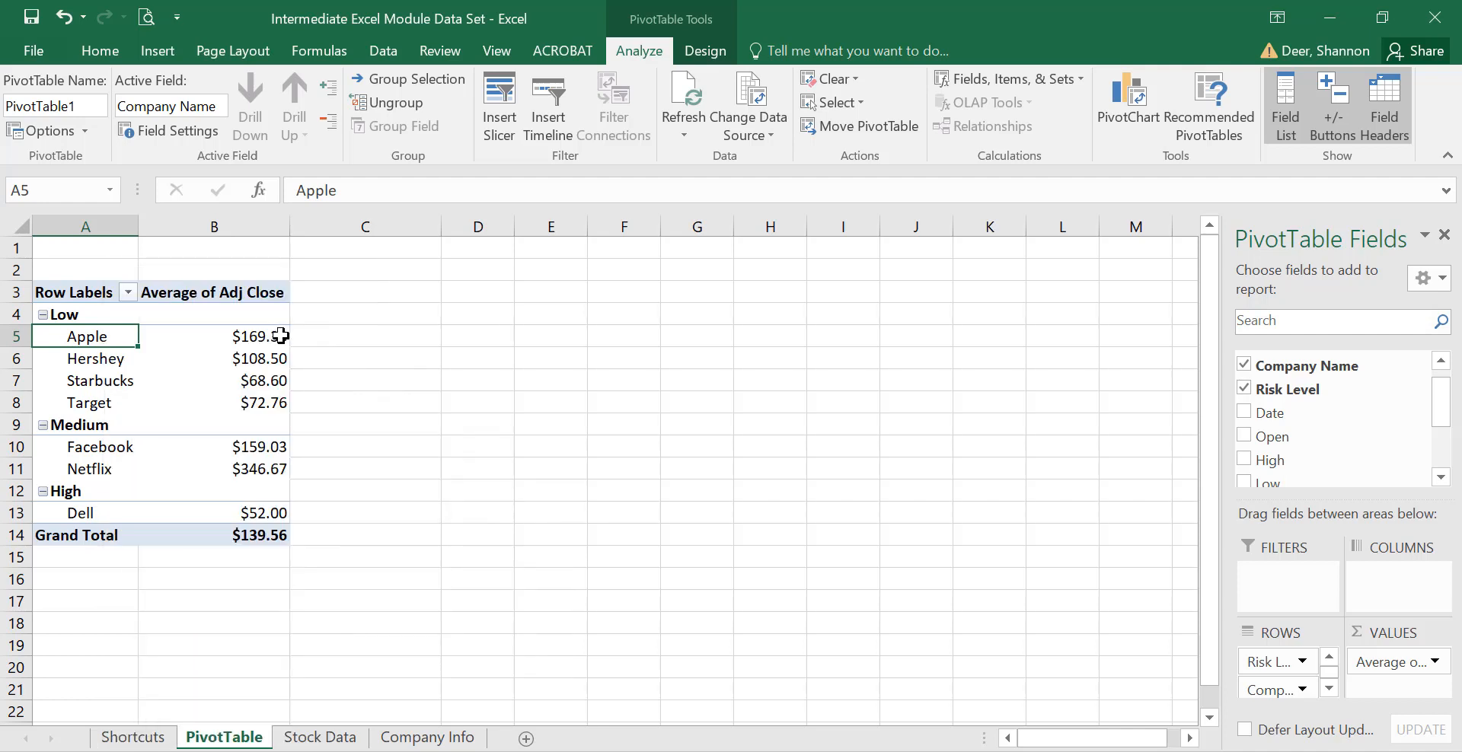
click(271, 335)
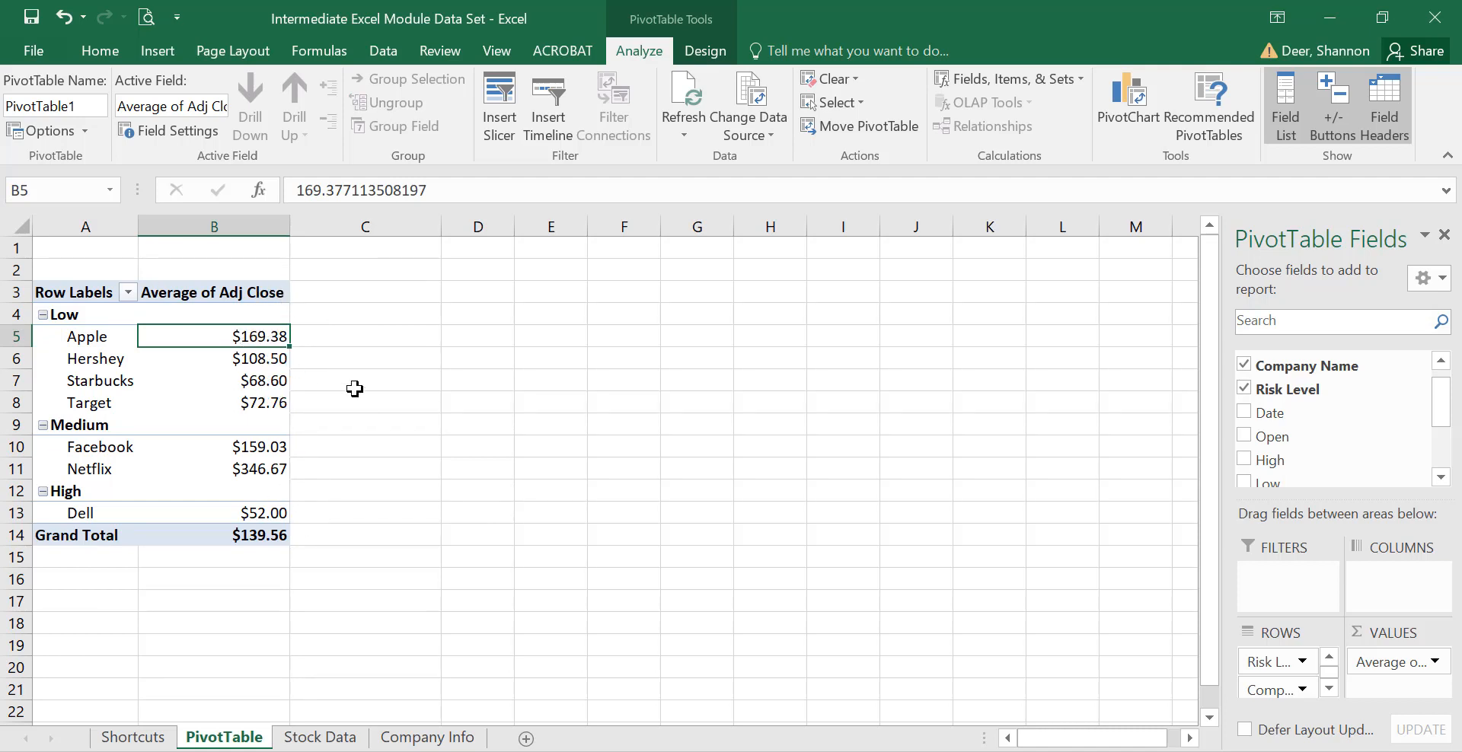
right_click(96, 339)
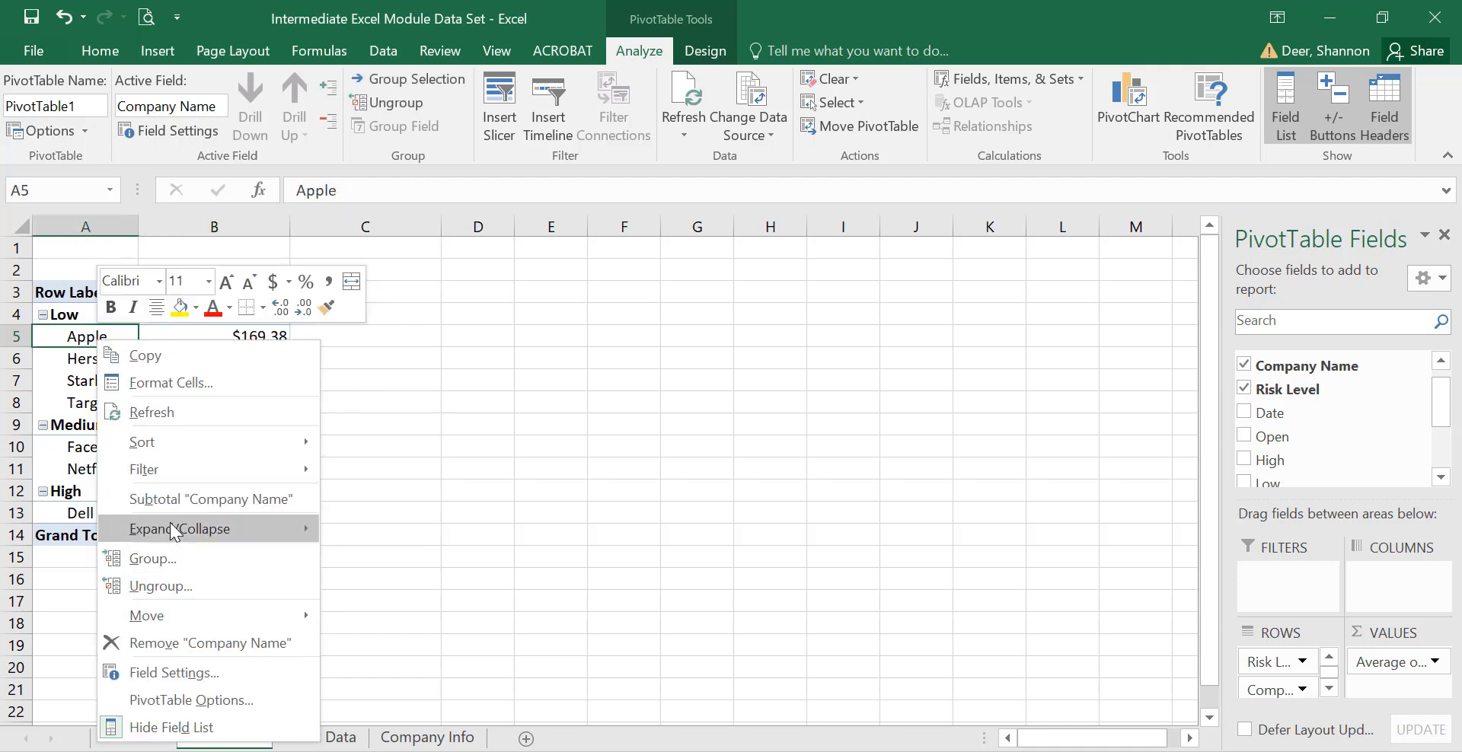
mouse_move(195, 526)
click(402, 612)
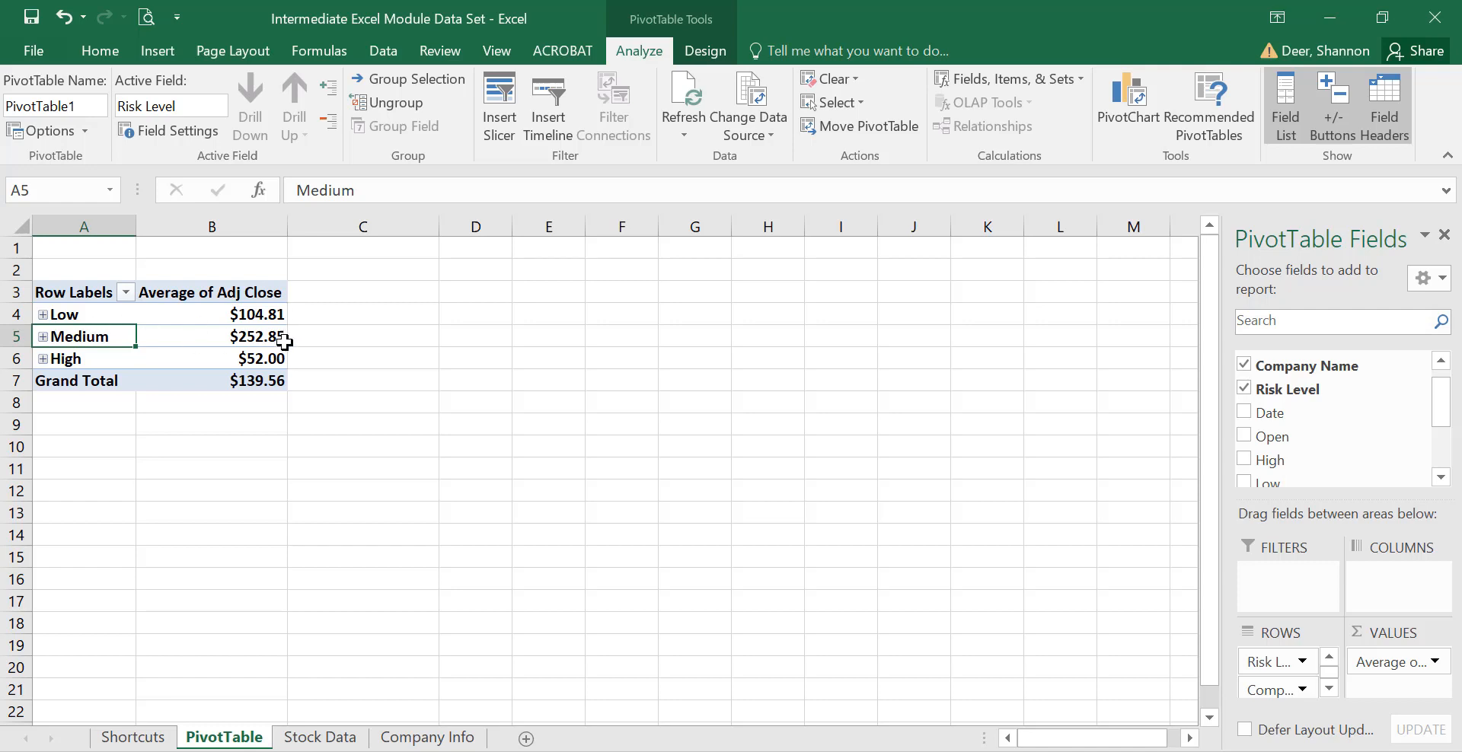
click(44, 337)
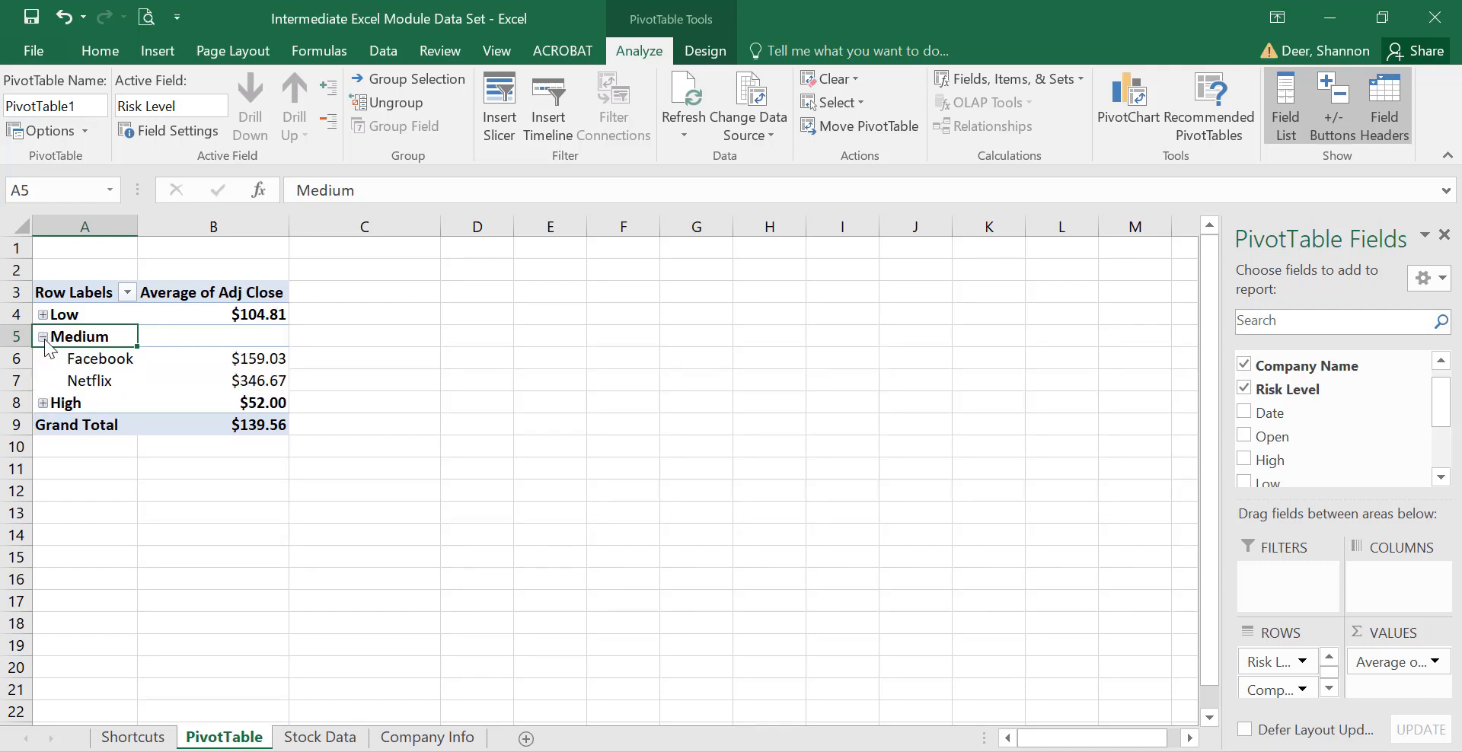
click(43, 338)
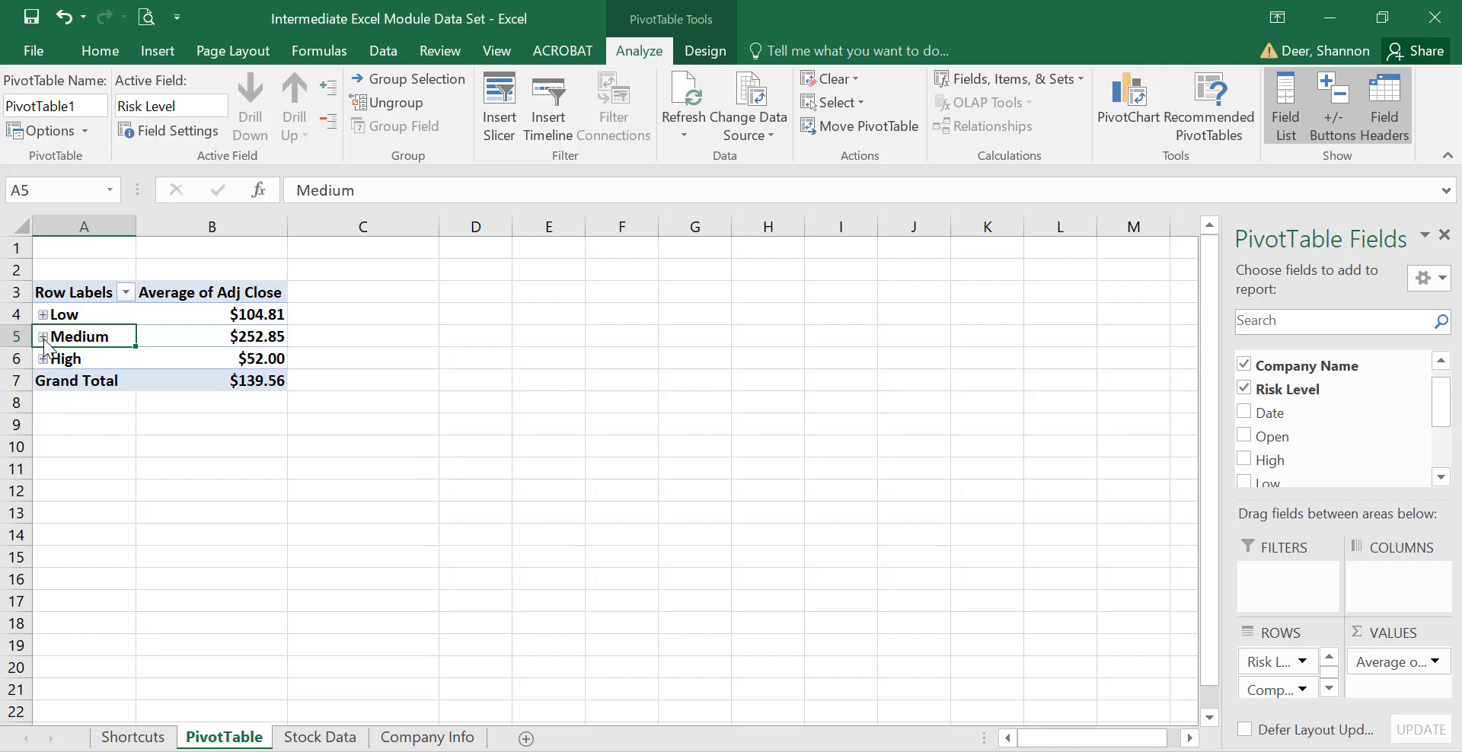
right_click(88, 335)
mouse_move(131, 527)
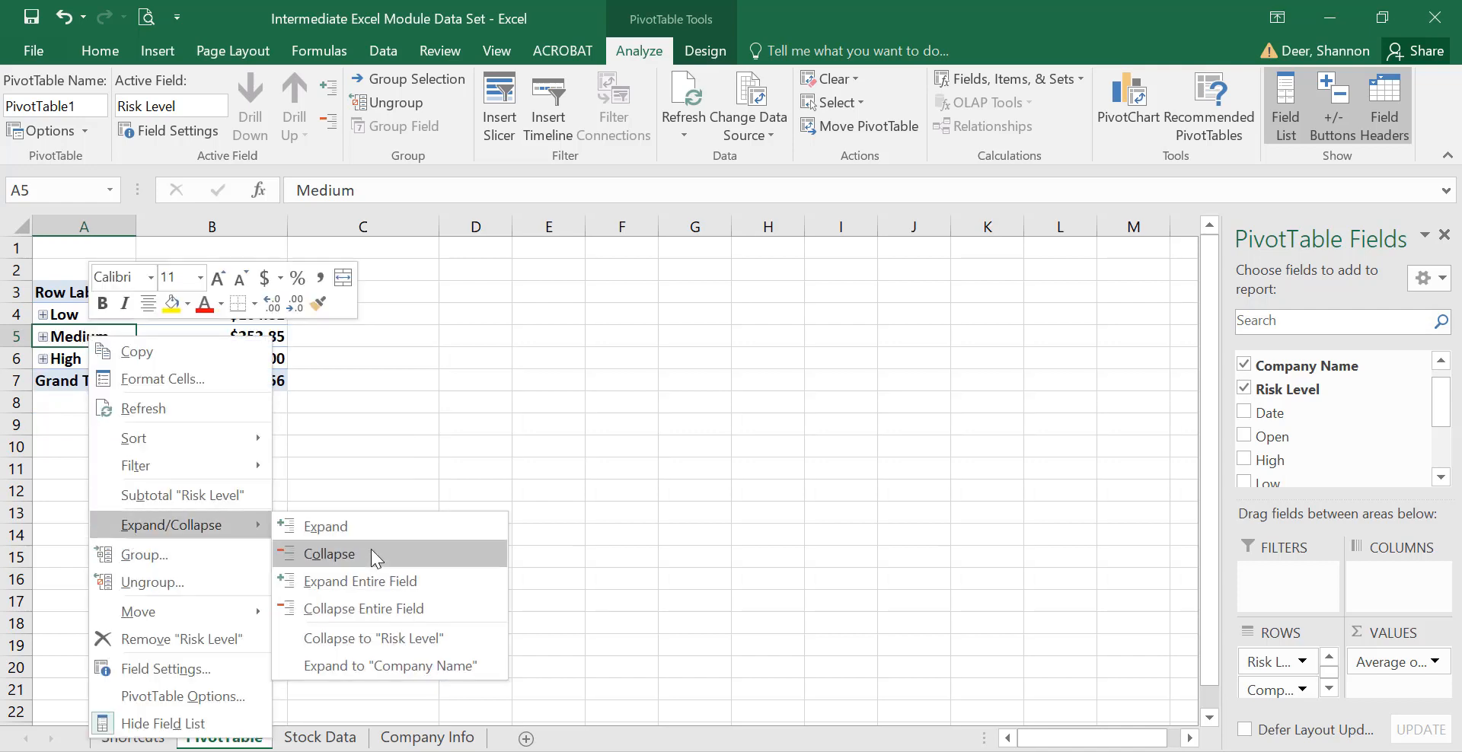
click(362, 578)
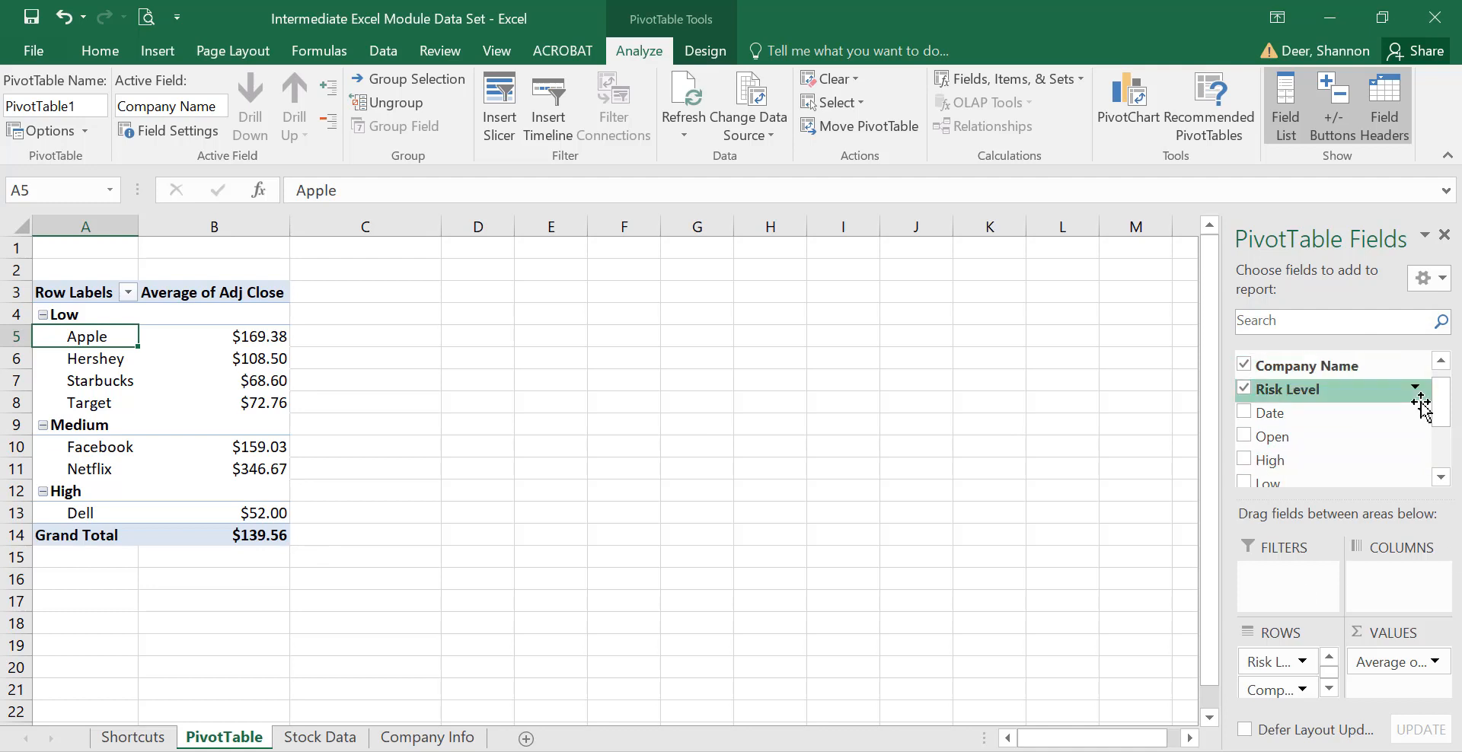
mouse_move(1442, 404)
mouse_down()
mouse_move(1441, 449)
mouse_move(1442, 396)
mouse_up()
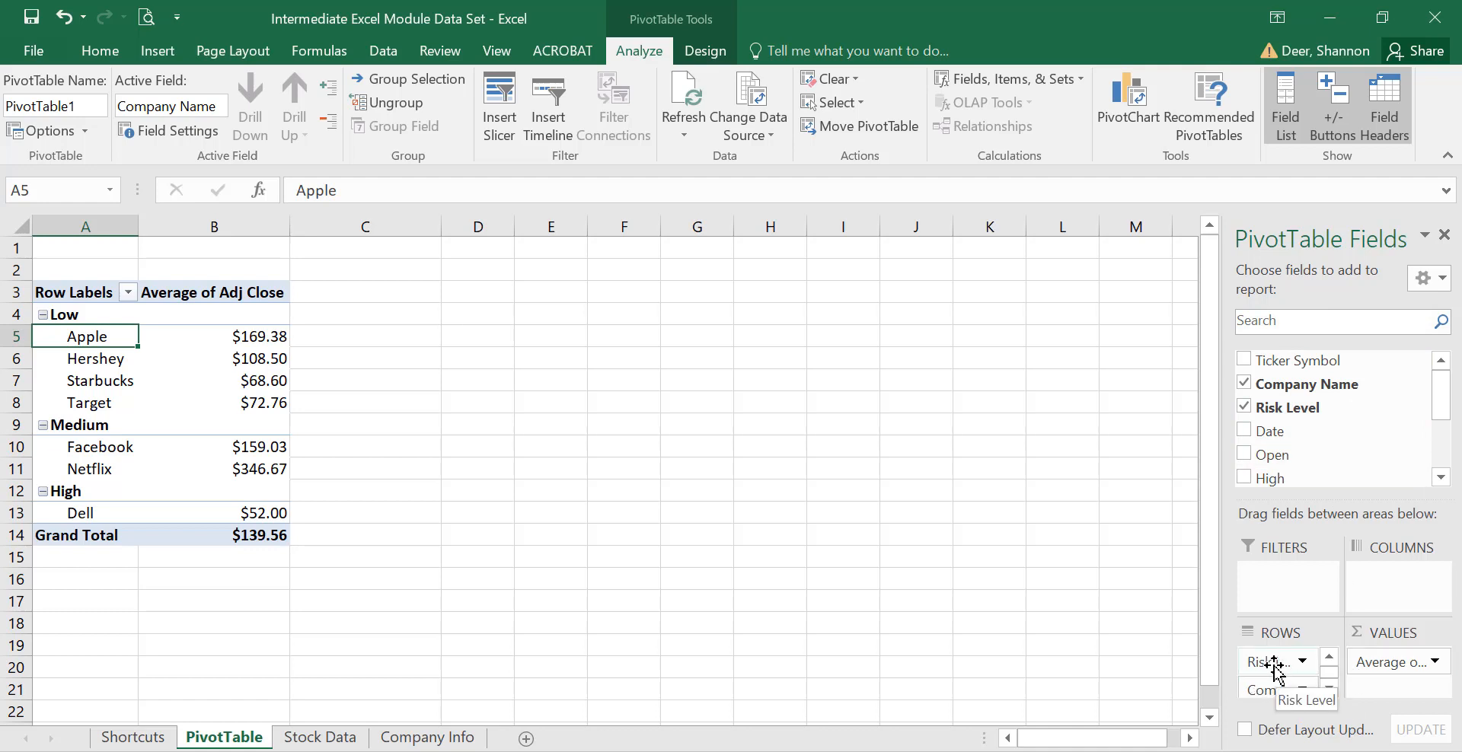
drag(1274, 664, 1380, 582)
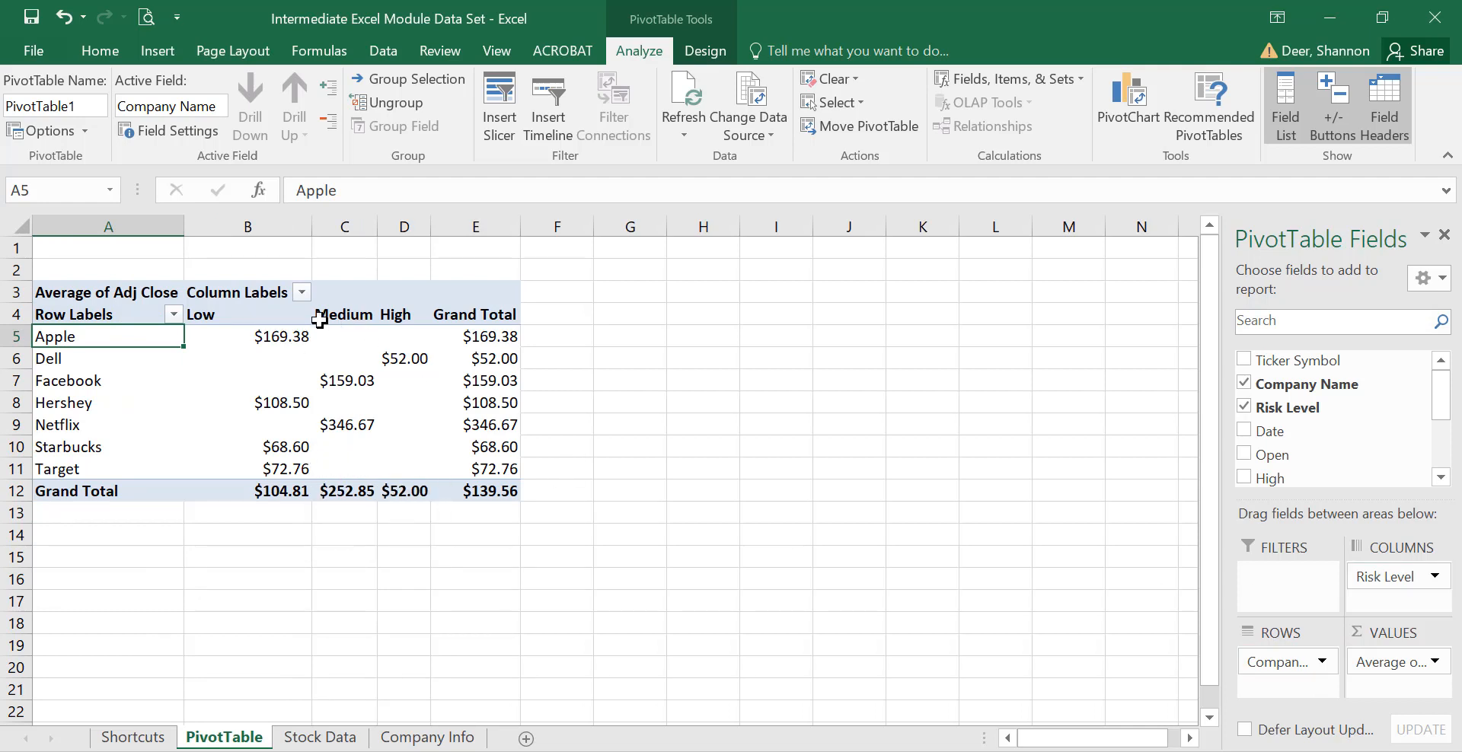
drag(1379, 578, 1298, 661)
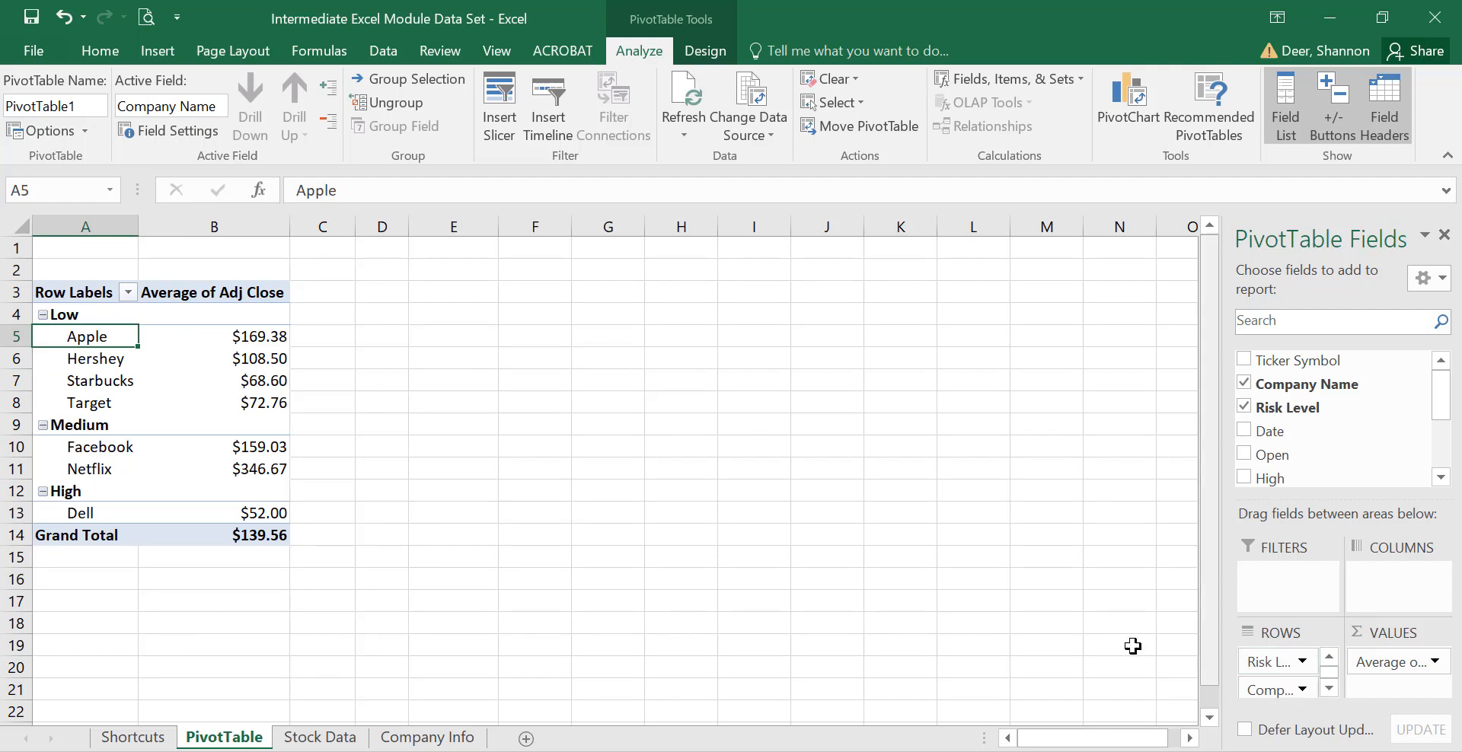
Insert a Date slicer for the pivot table.
click(509, 102)
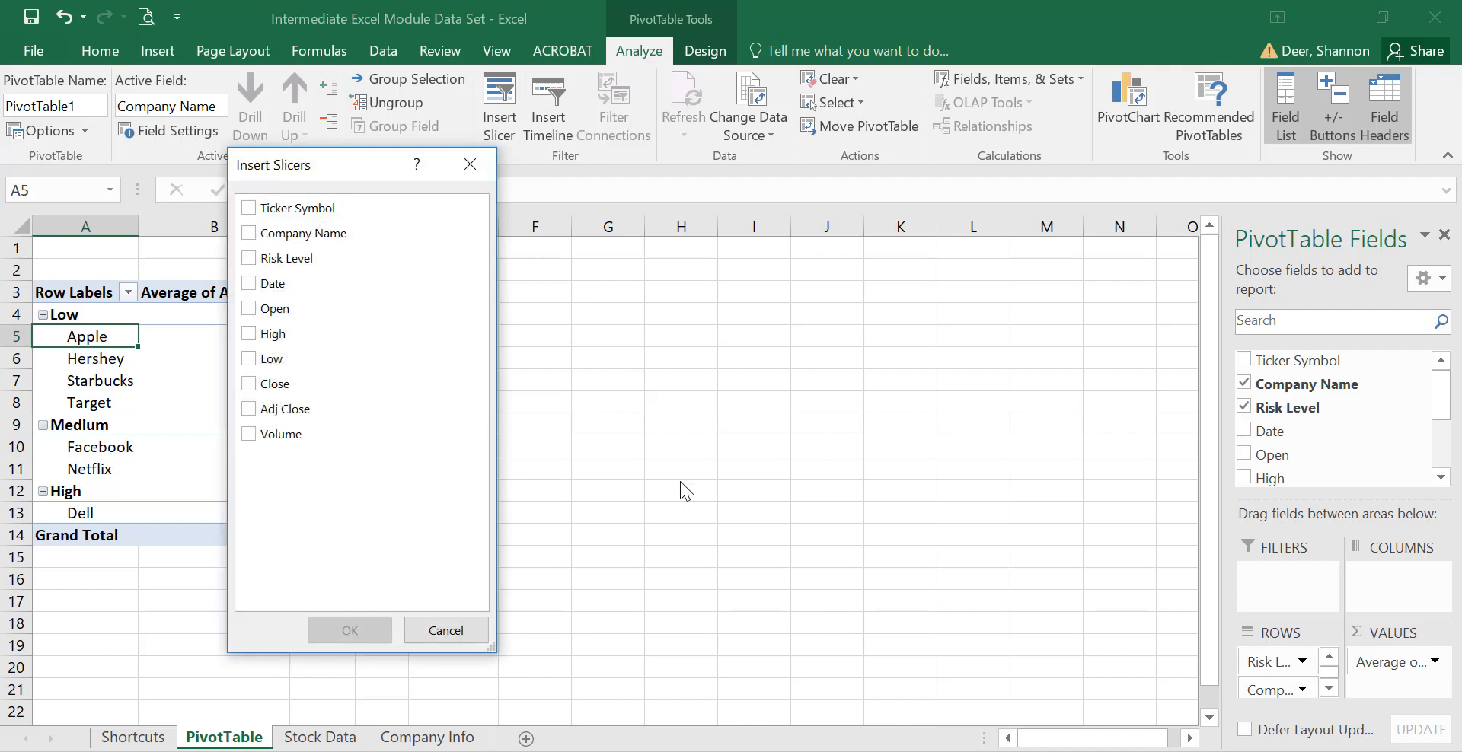
click(249, 283)
click(349, 630)
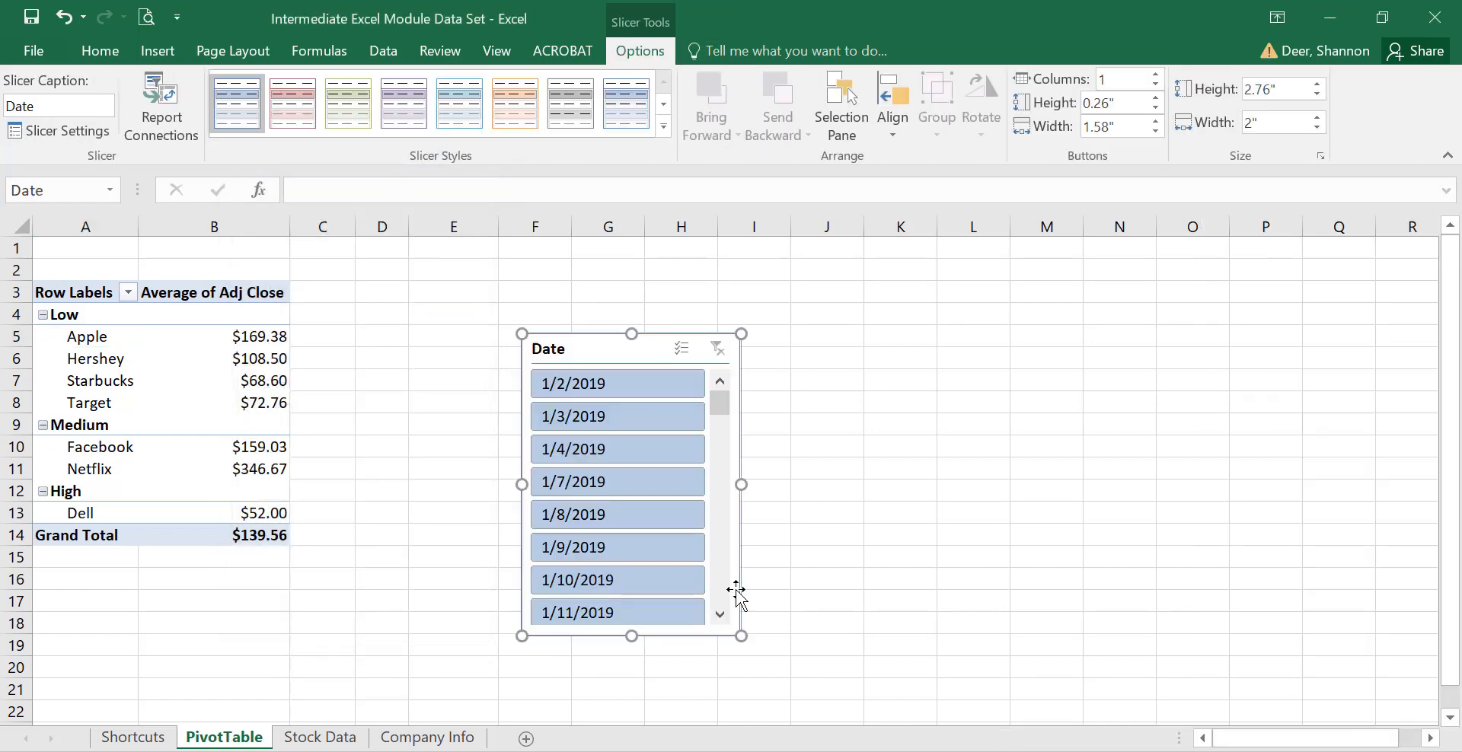
Filter the Date slicer to 1/2/2019 only, giving a $120.33 grand total.
click(630, 385)
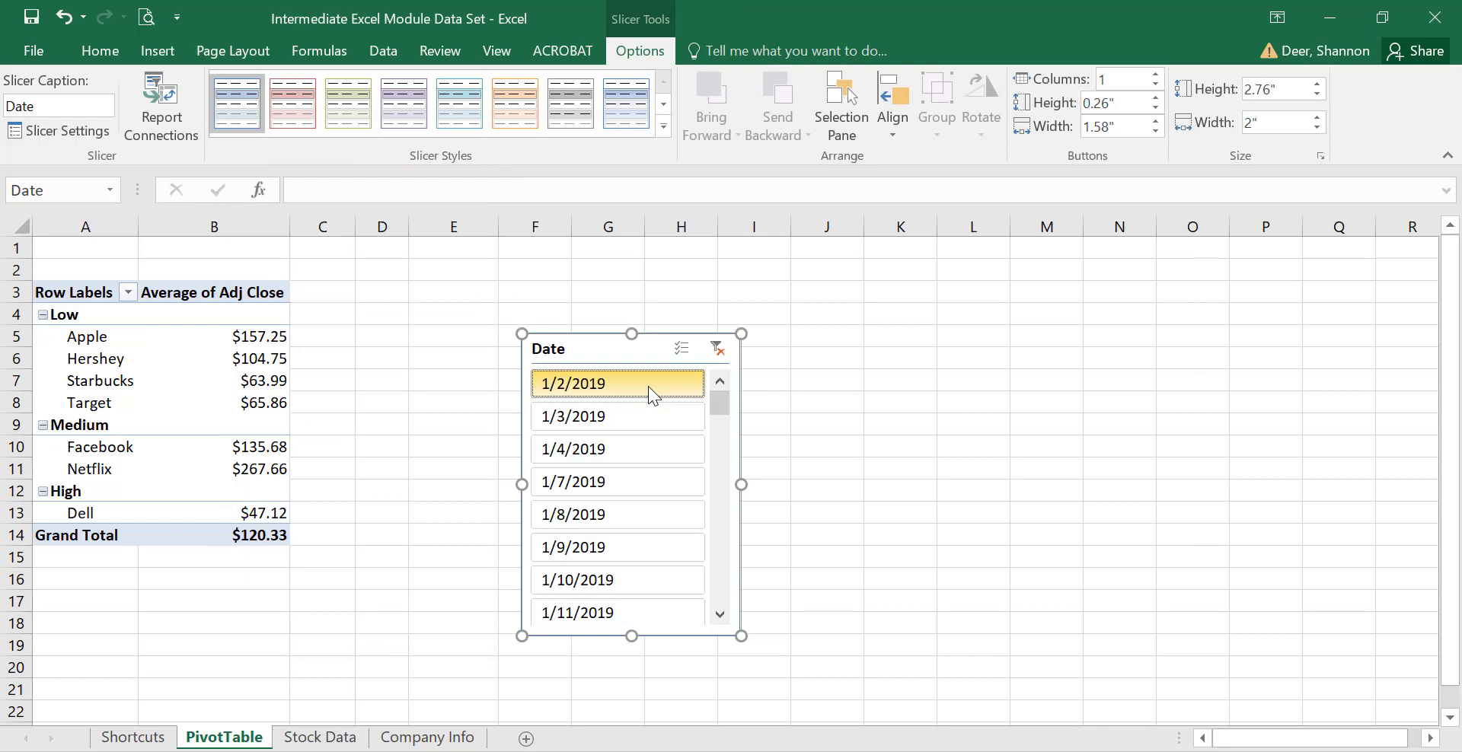
drag(720, 403, 720, 418)
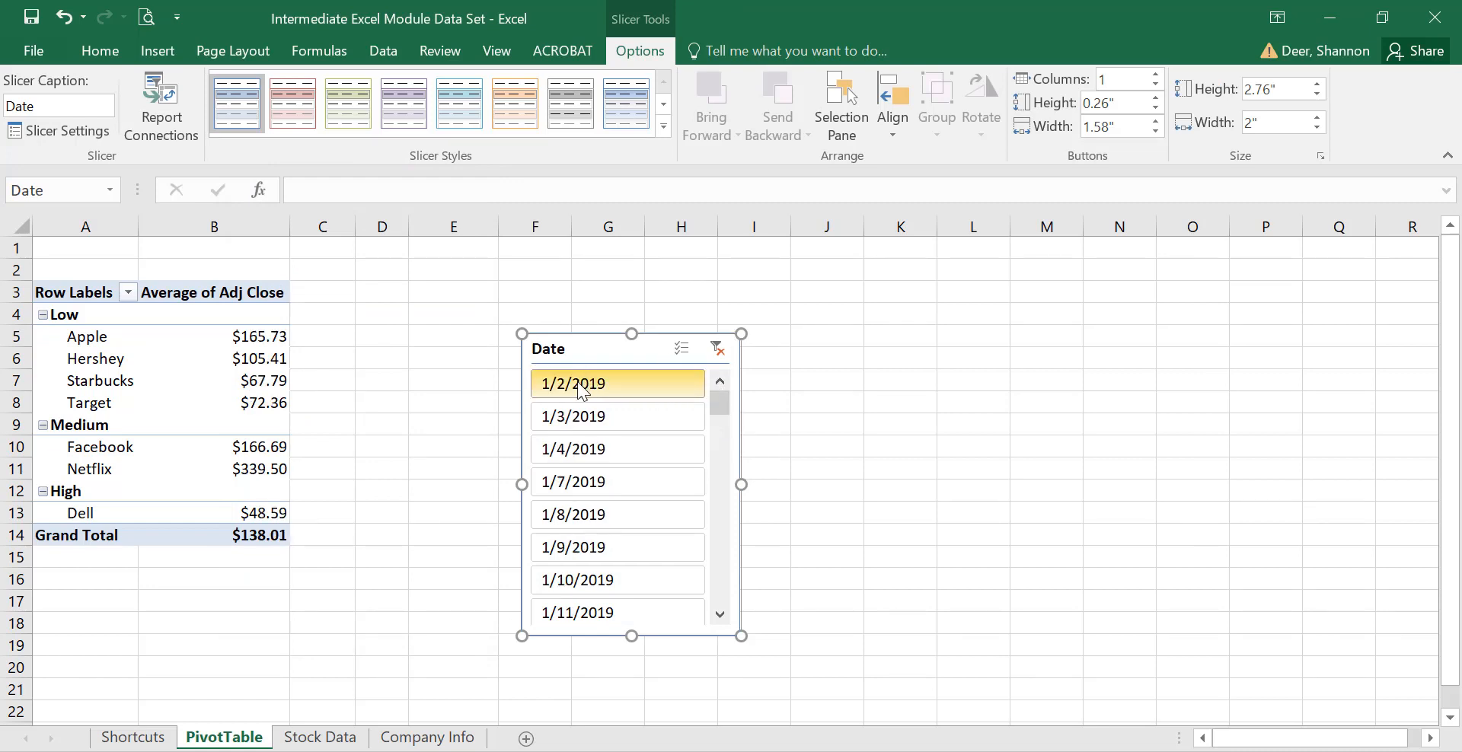
click(582, 390)
drag(724, 403, 722, 468)
shift+click(569, 449)
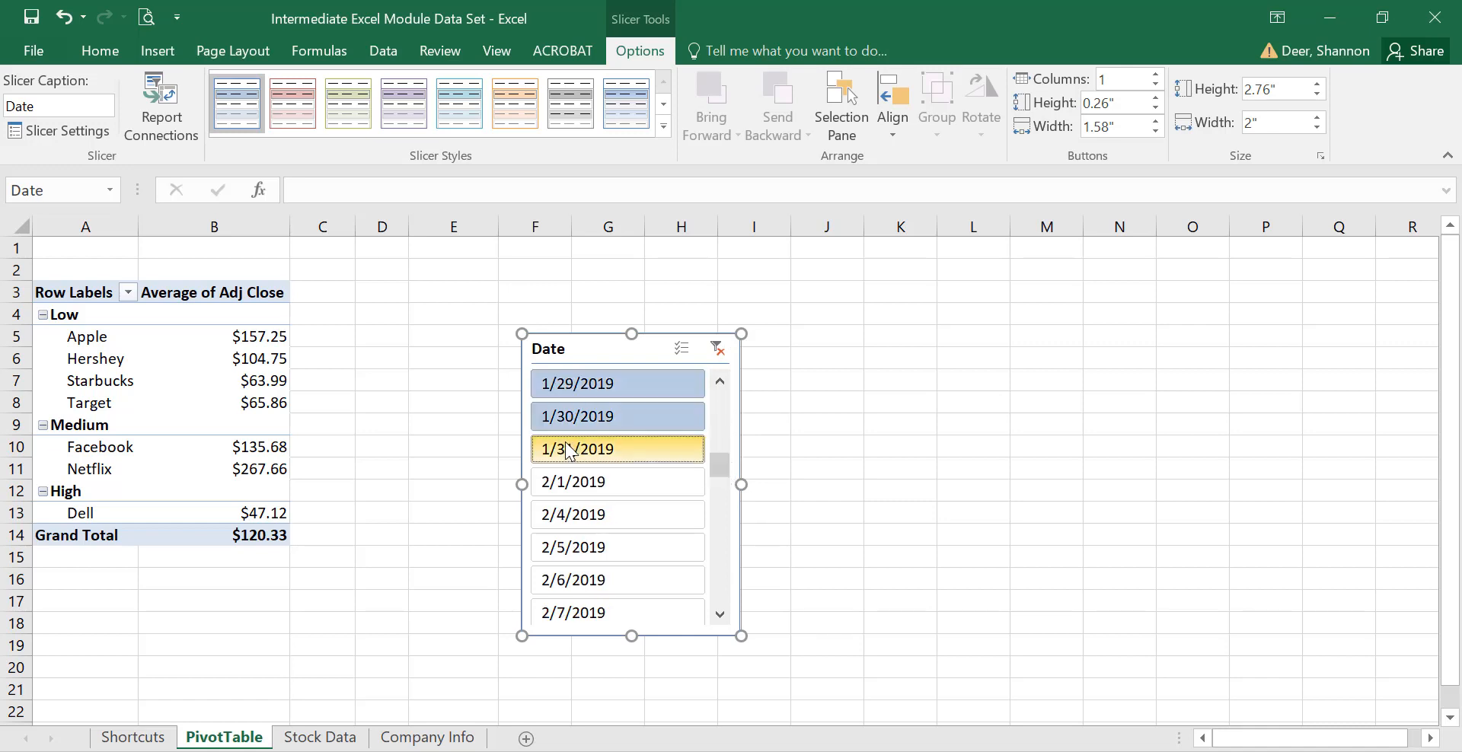
drag(720, 467, 720, 402)
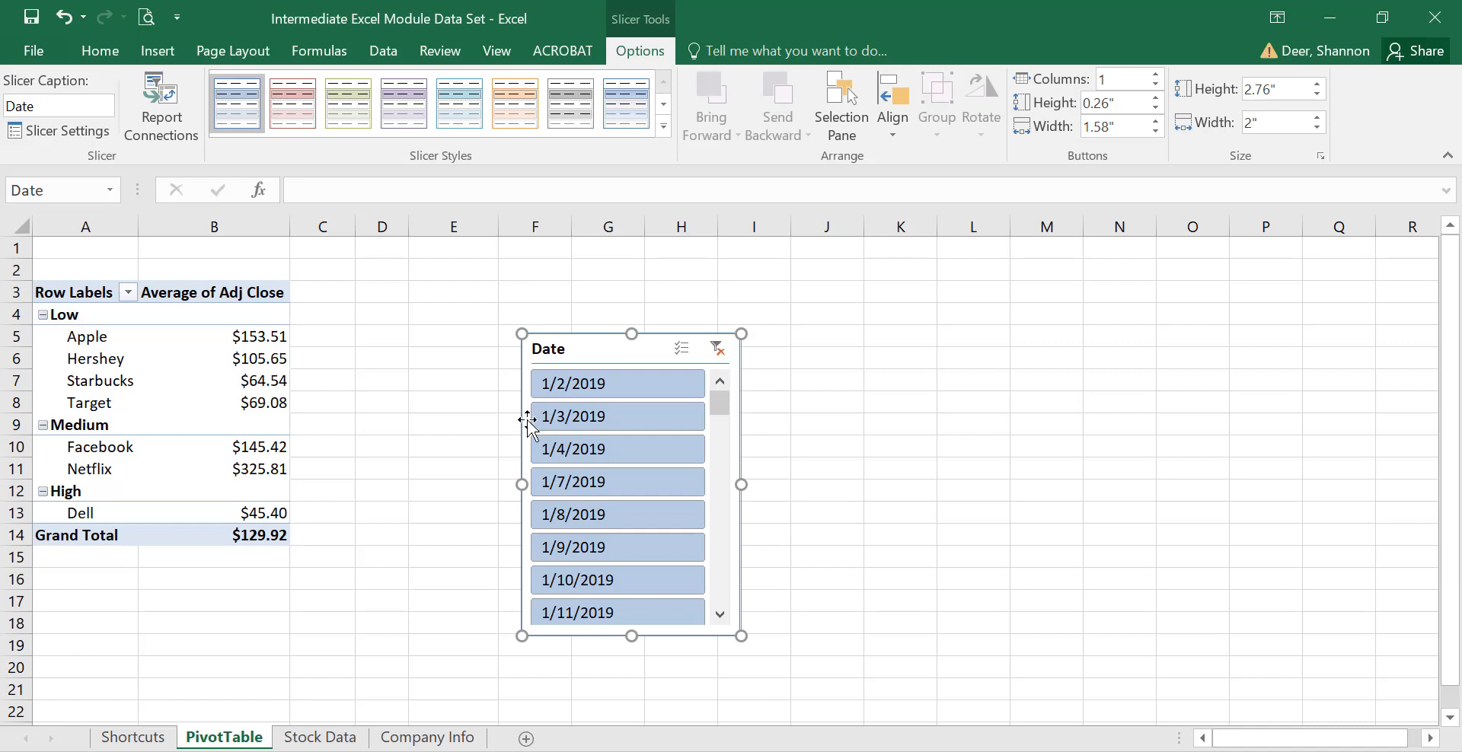
click(629, 381)
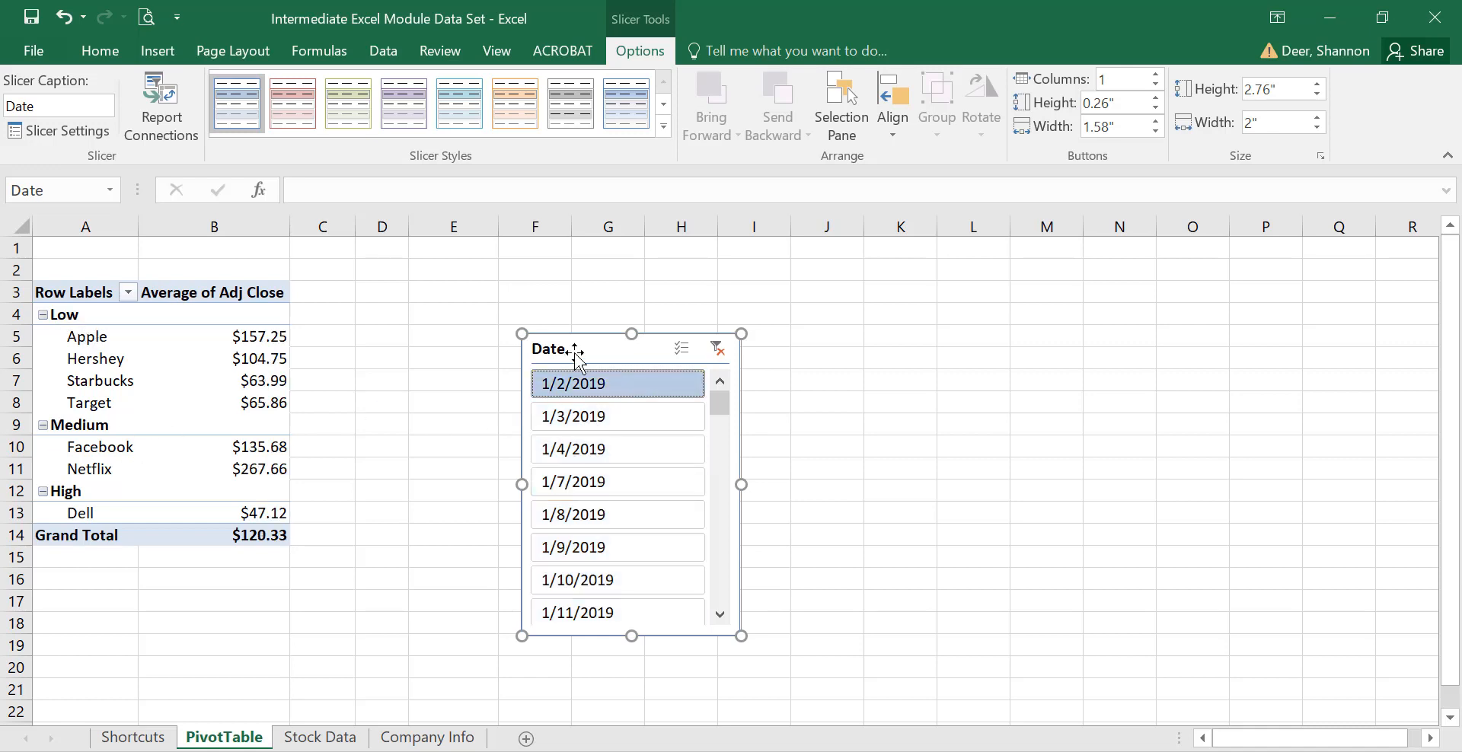